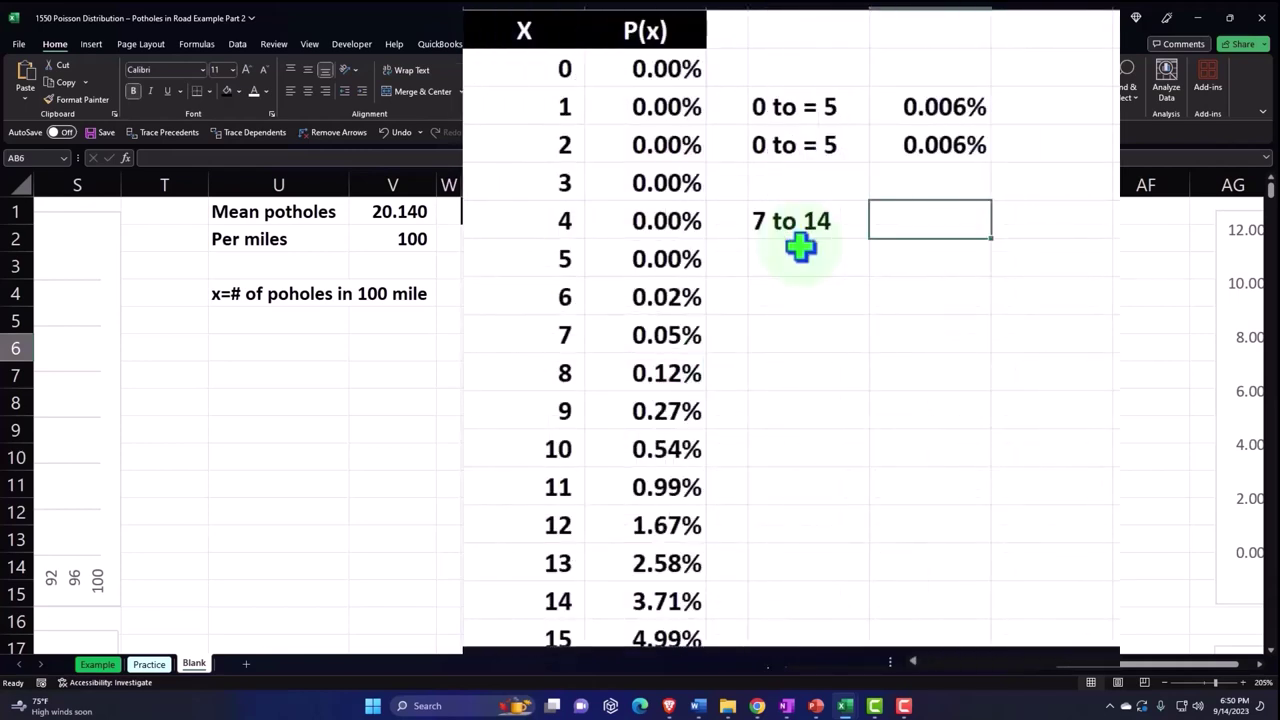
# Enter =SUM(Y9:Y16) in AB6 and format it as a percentage with three decimals (9.932%).
pyautogui.write('=sum(')
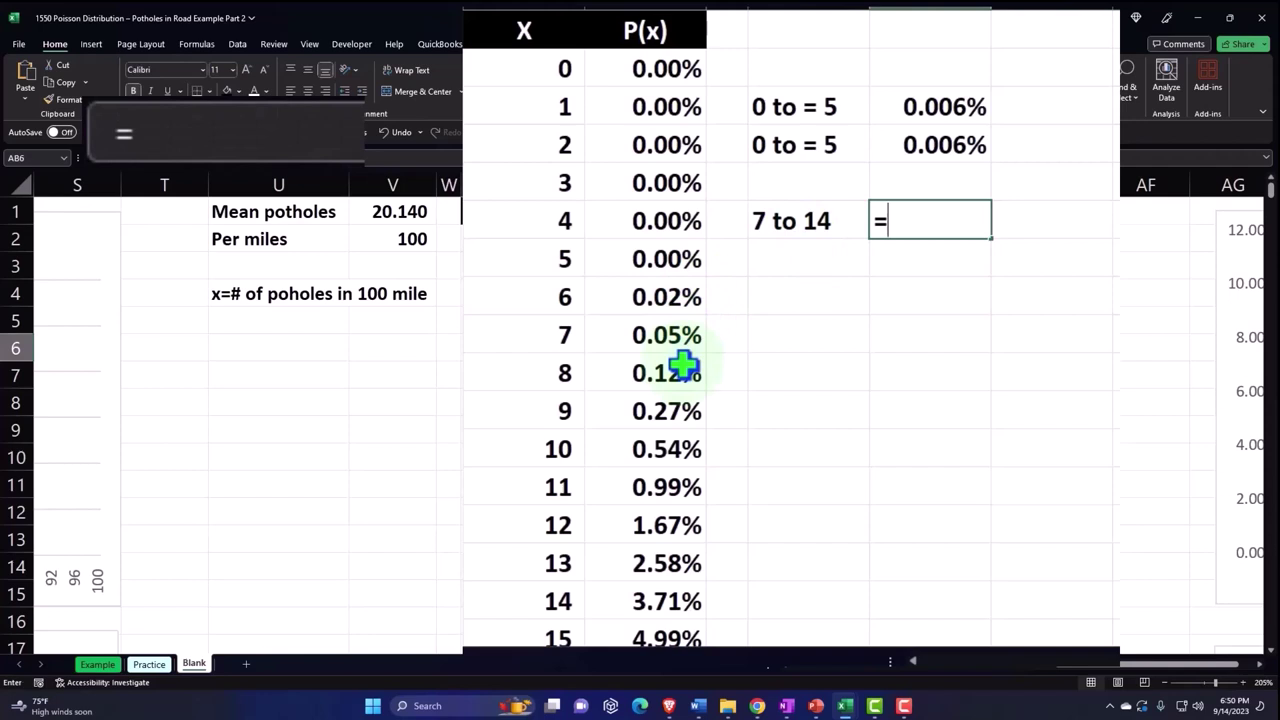
pyautogui.press('Left')
pyautogui.press('Left')
pyautogui.press('Left')
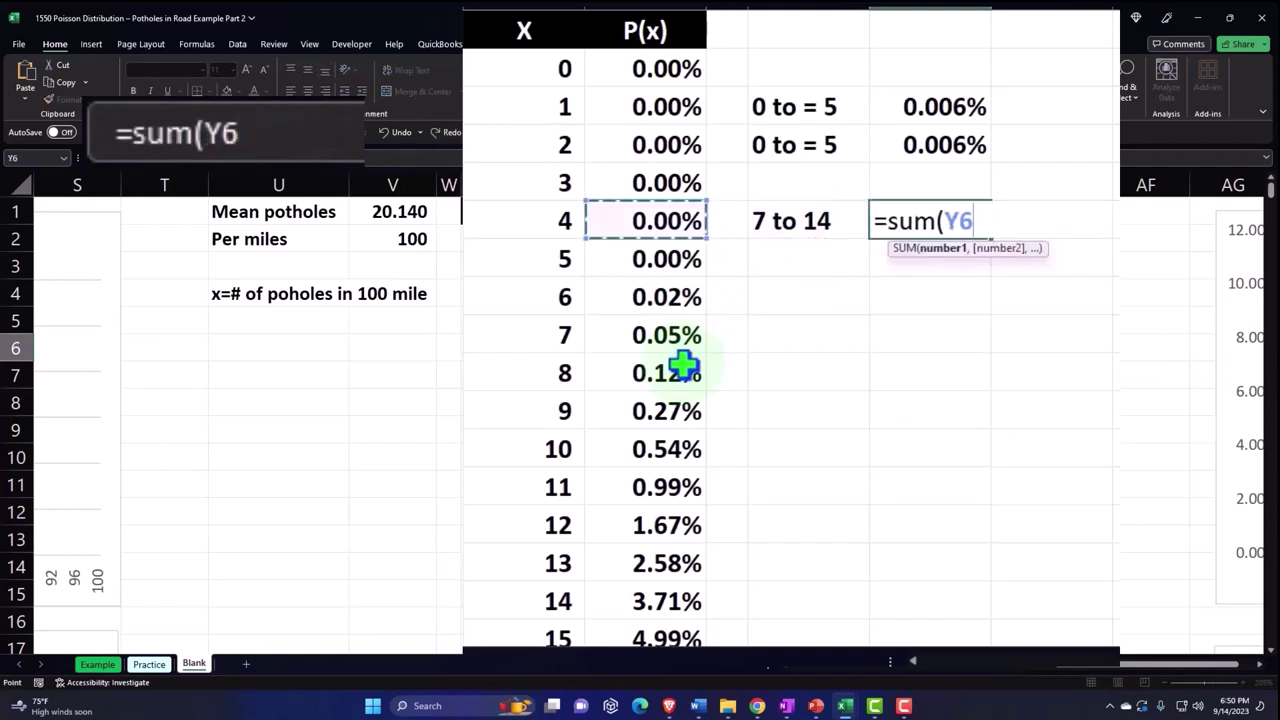
pyautogui.press('Down')
pyautogui.press('Down')
pyautogui.press('Down')
pyautogui.hotkey('shift', 'Down')
pyautogui.hotkey('shift', 'Down')
pyautogui.hotkey('shift', 'Down')
pyautogui.hotkey('shift', 'Down')
pyautogui.hotkey('shift', 'Down')
pyautogui.hotkey('shift', 'Down')
pyautogui.hotkey('shift', 'Down')
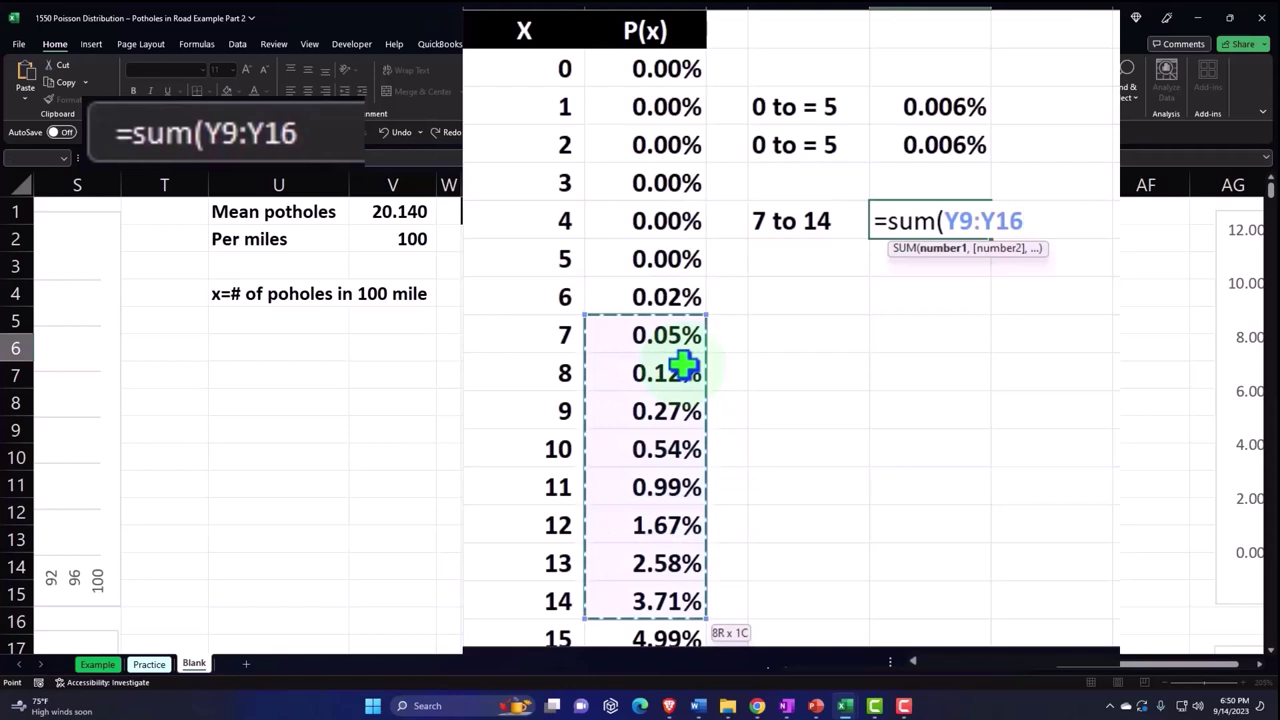
pyautogui.press('Return')
pyautogui.press('Up')
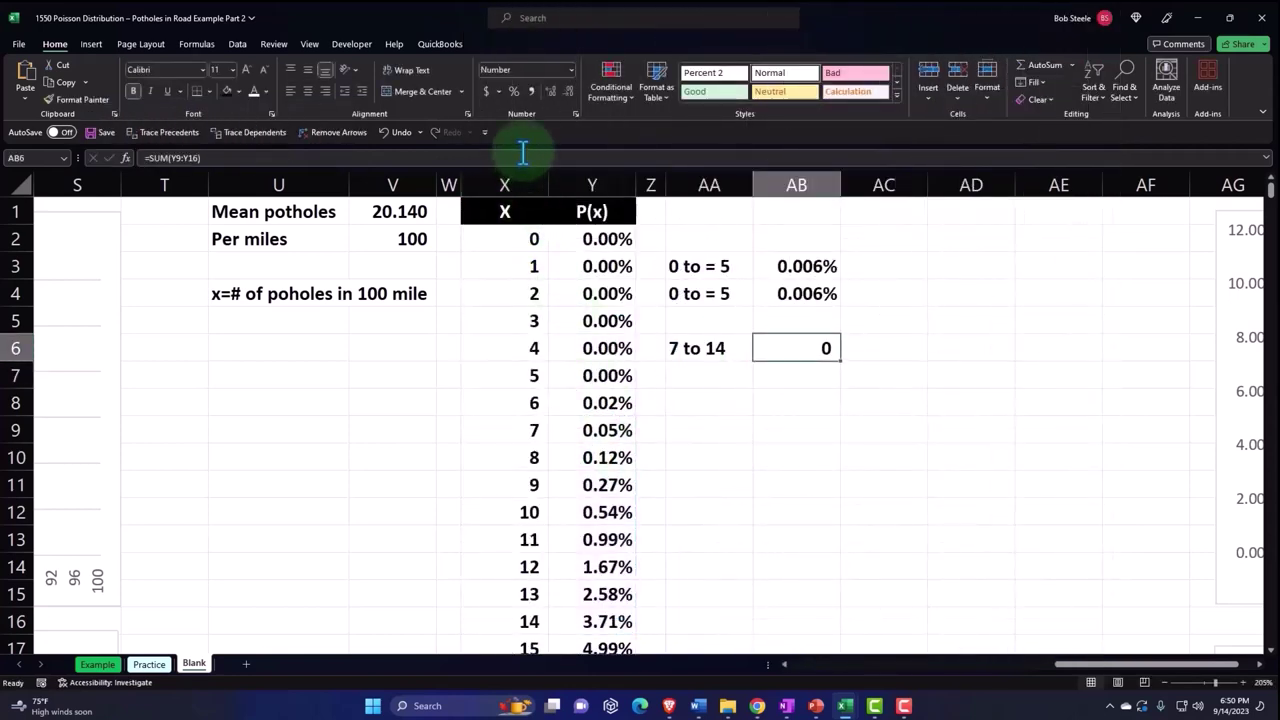
pyautogui.click(514, 92)
pyautogui.click(550, 92)
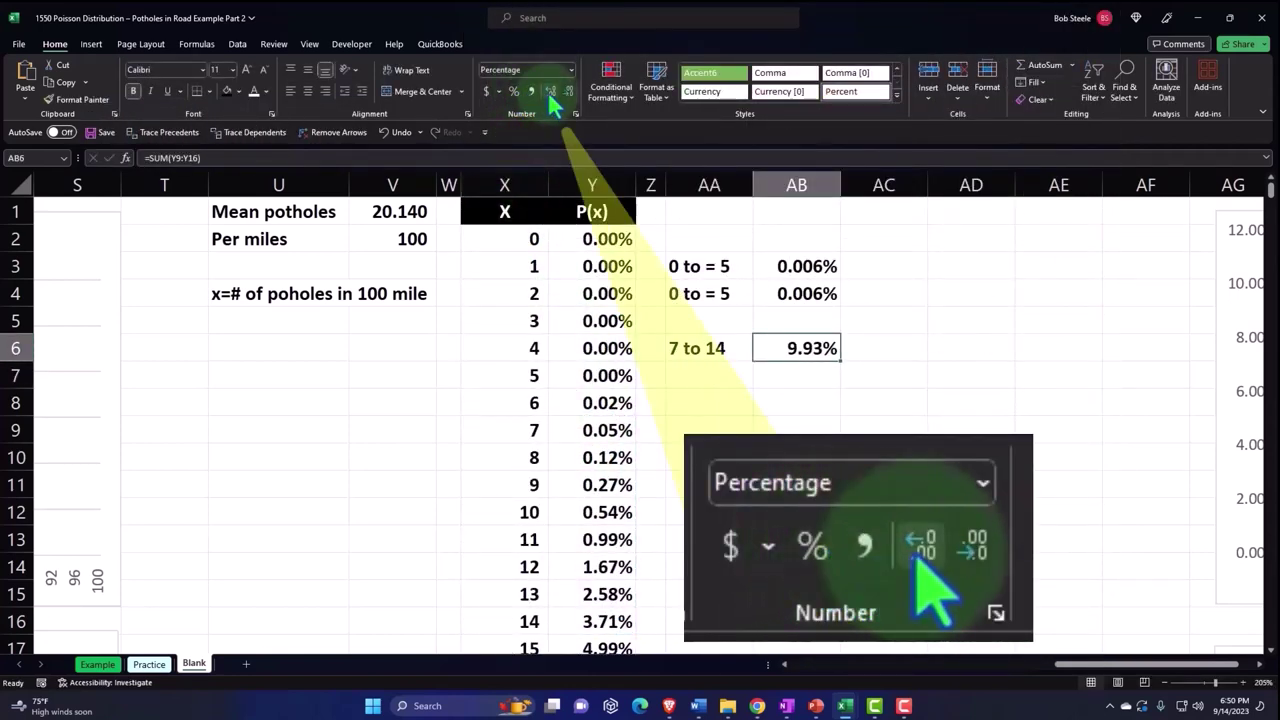
pyautogui.click(550, 92)
# Repeat the '7 to 14' label in AA7 with =+AA6.
pyautogui.click(705, 385)
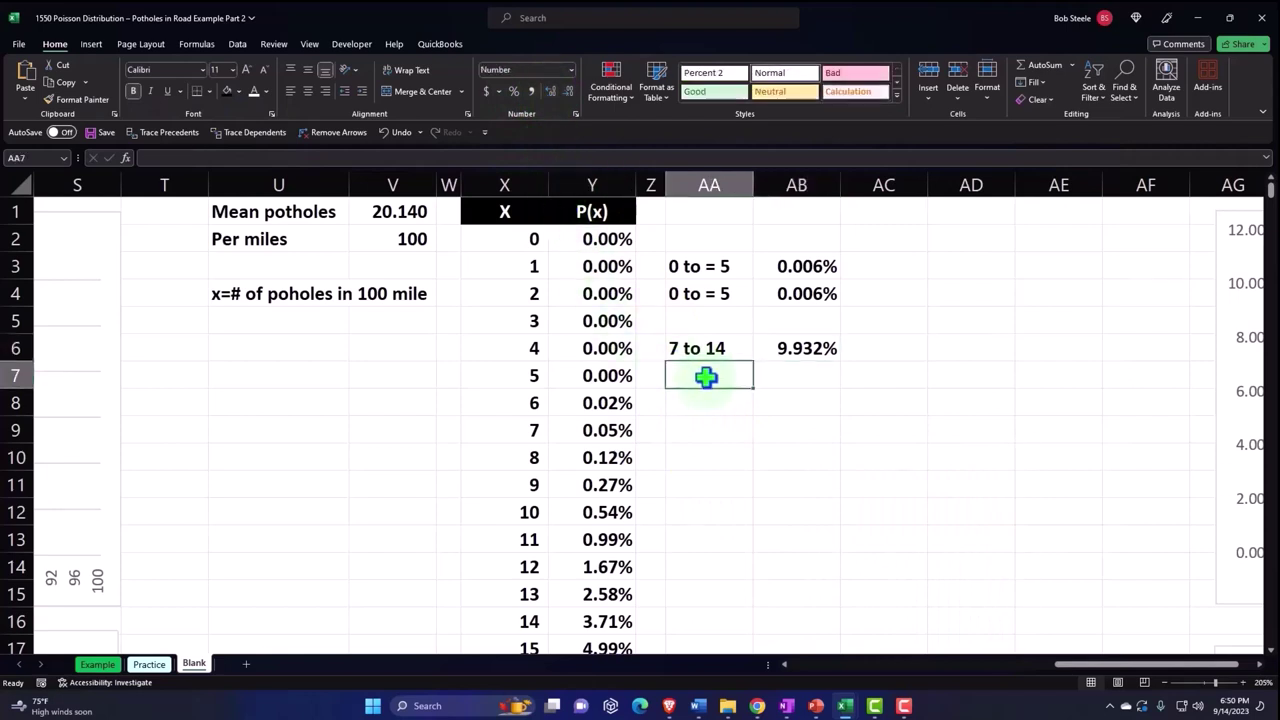
pyautogui.write('+')
pyautogui.press('Up')
pyautogui.press('Return')
pyautogui.press('Up')
pyautogui.press('Right')
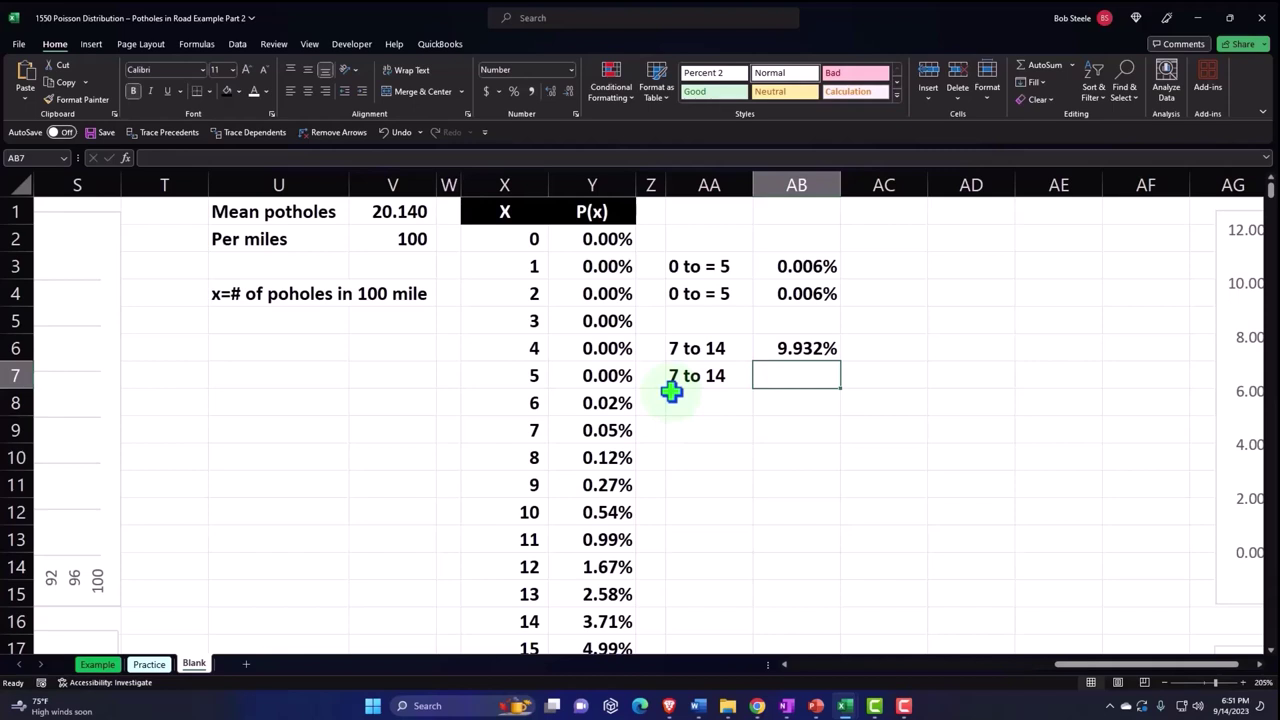
# Enter =POISSON.DIST(14,V1,1)-POISSON.DIST(6,V1,1) in AB7, using V1 as the mean.
pyautogui.write('=')
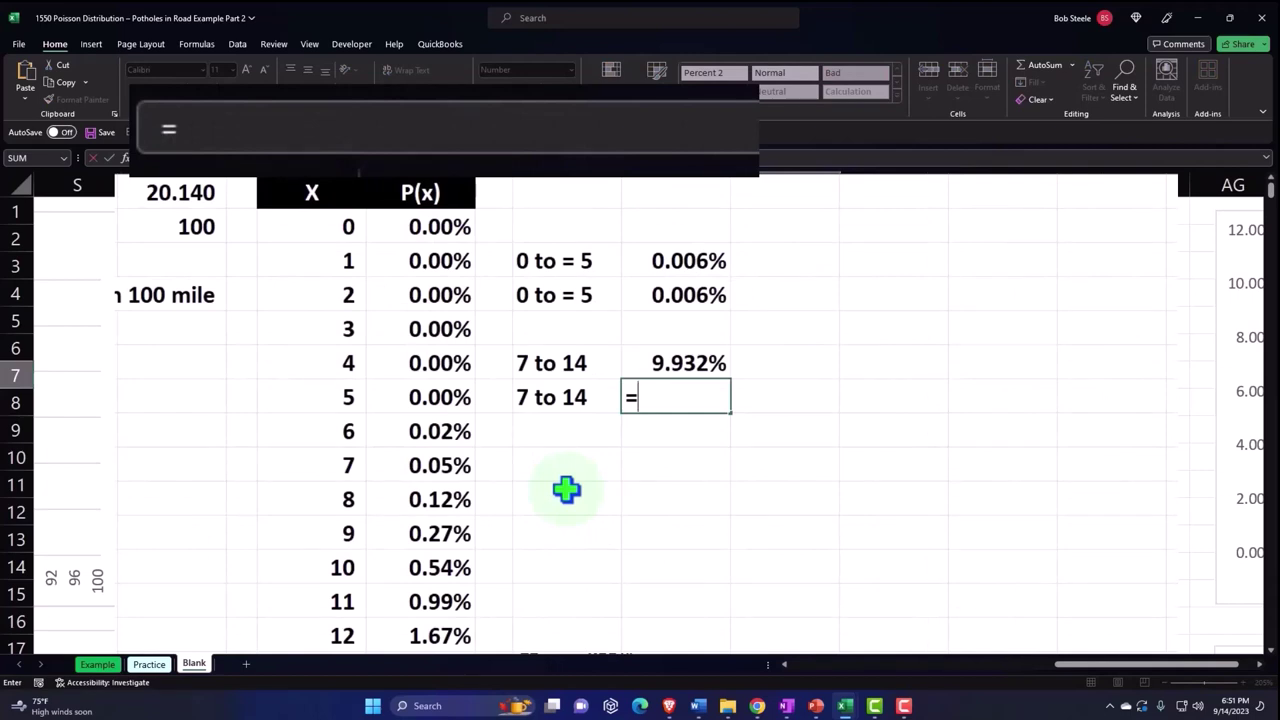
pyautogui.write('po')
pyautogui.press('Tab')
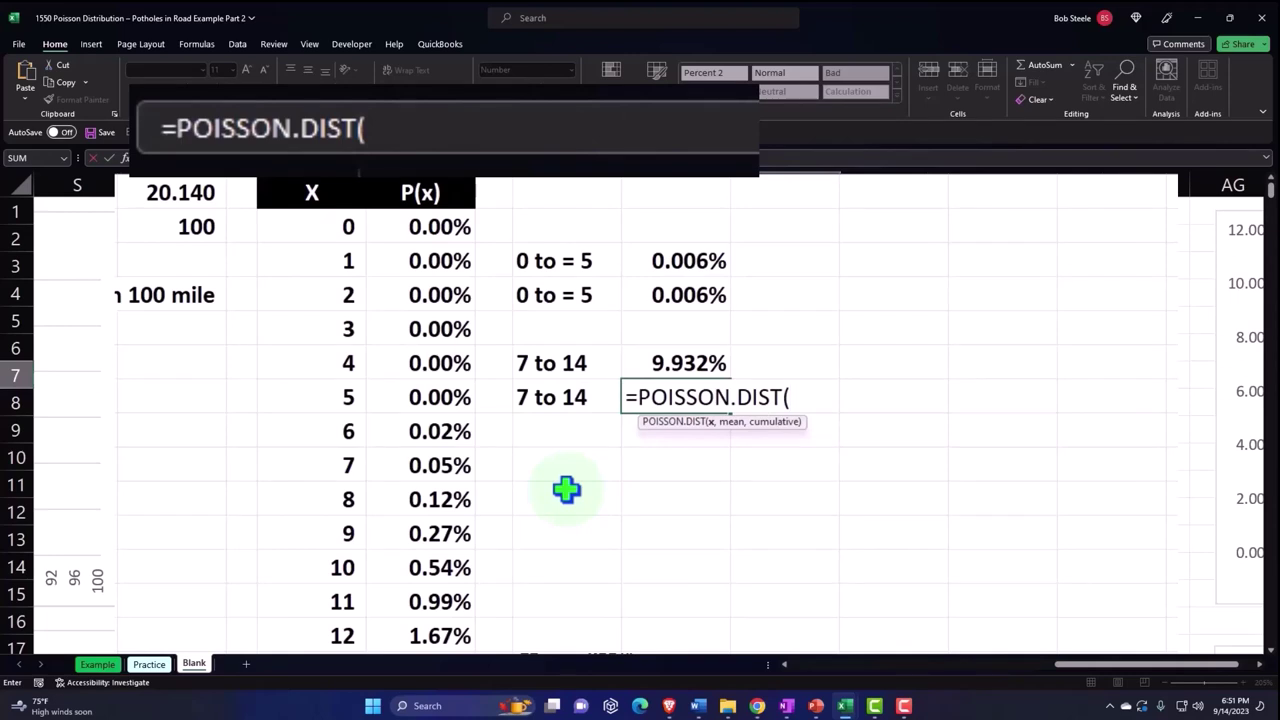
pyautogui.write('14,')
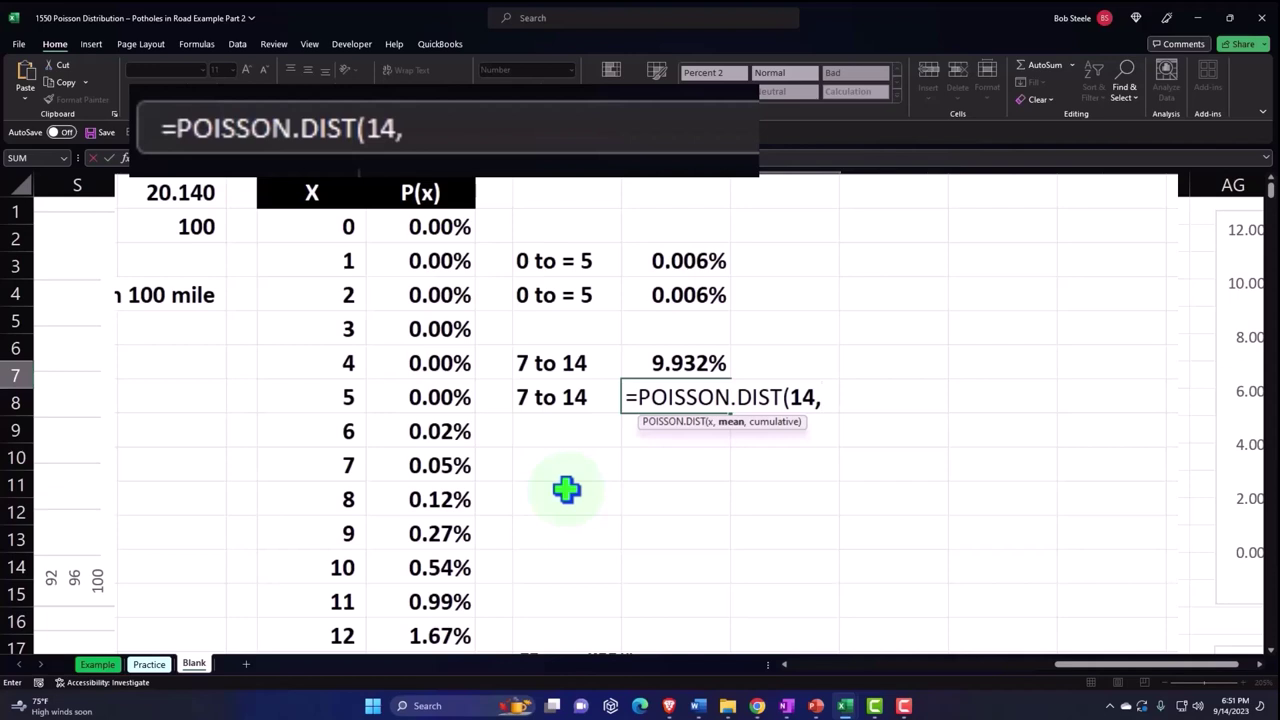
pyautogui.click(175, 192)
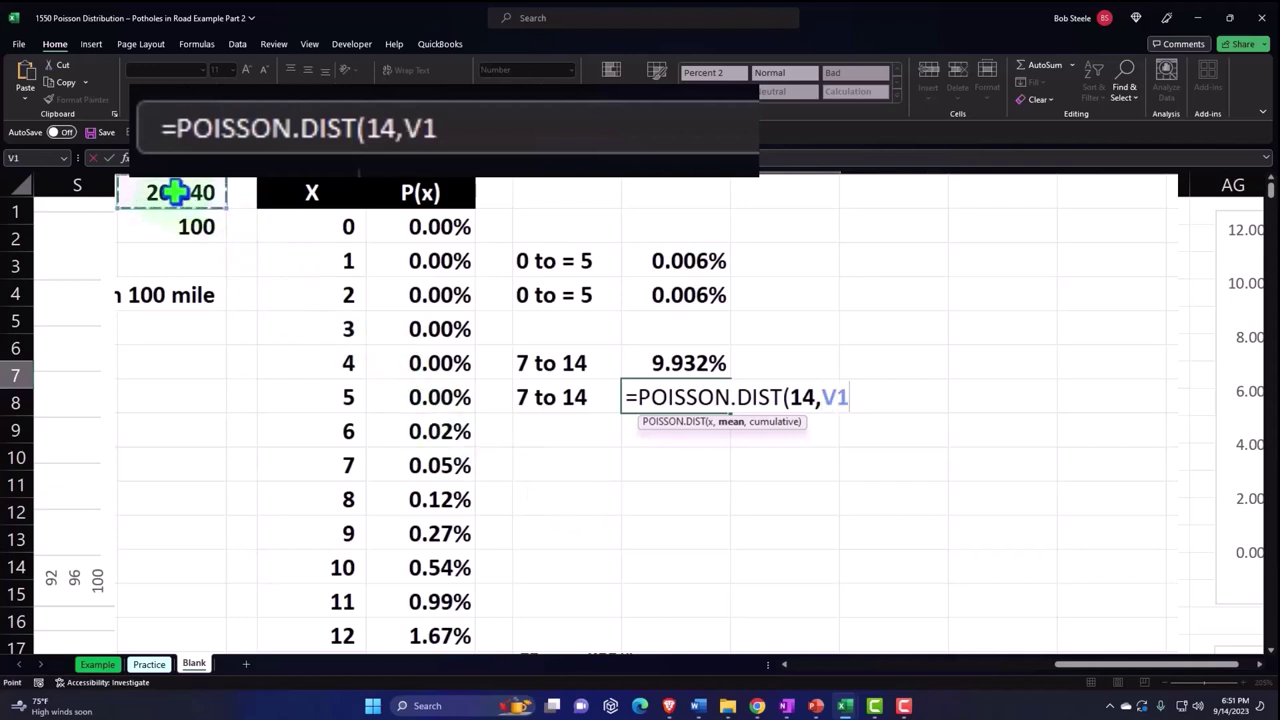
pyautogui.write(',')
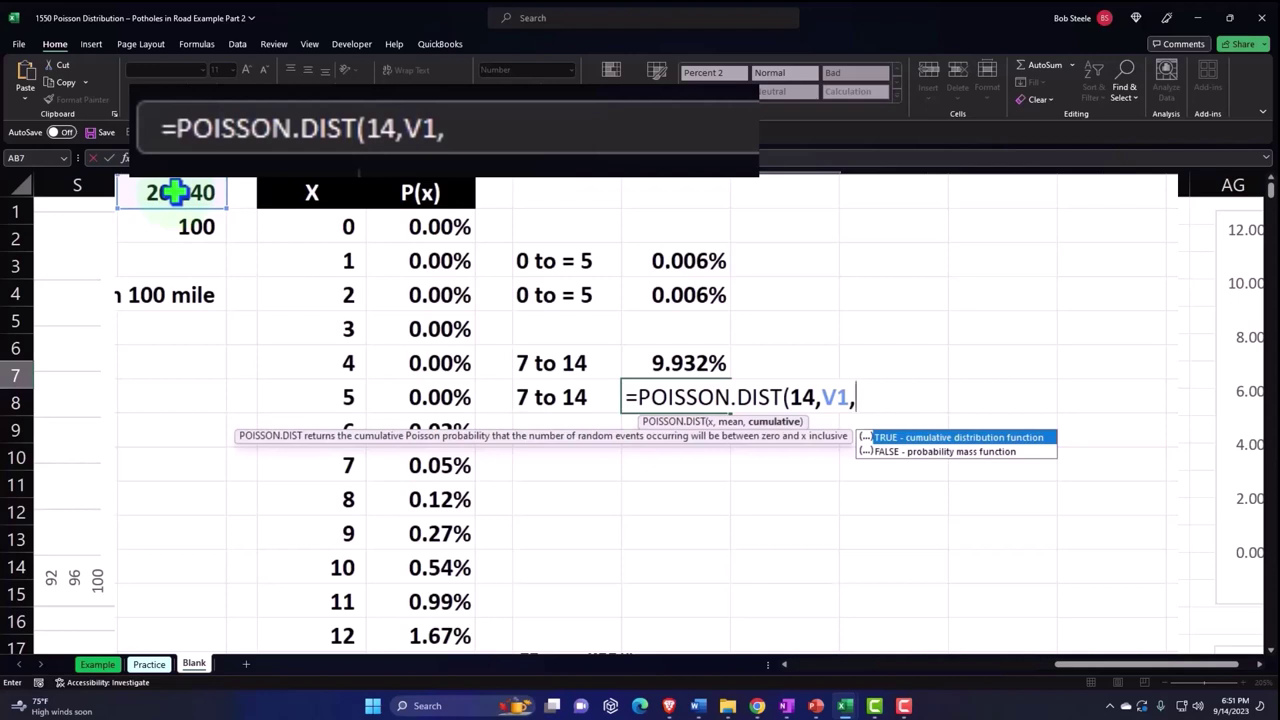
pyautogui.write('1')
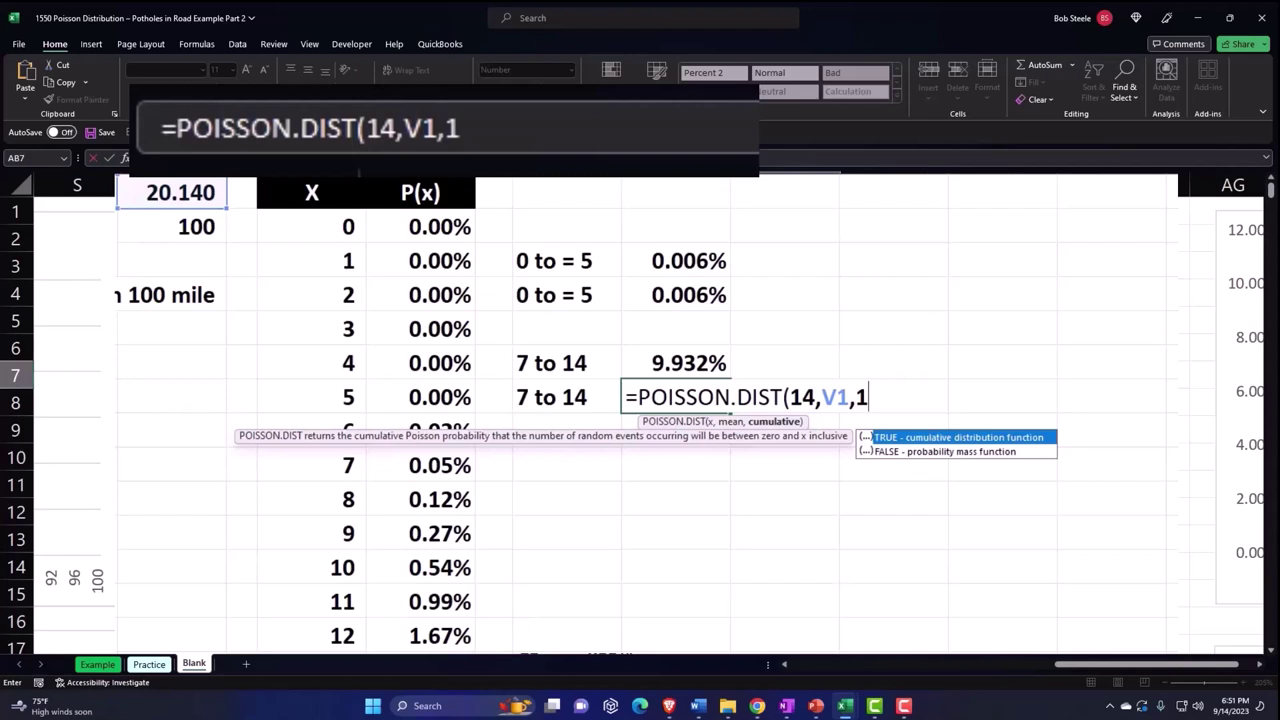
pyautogui.write(')-')
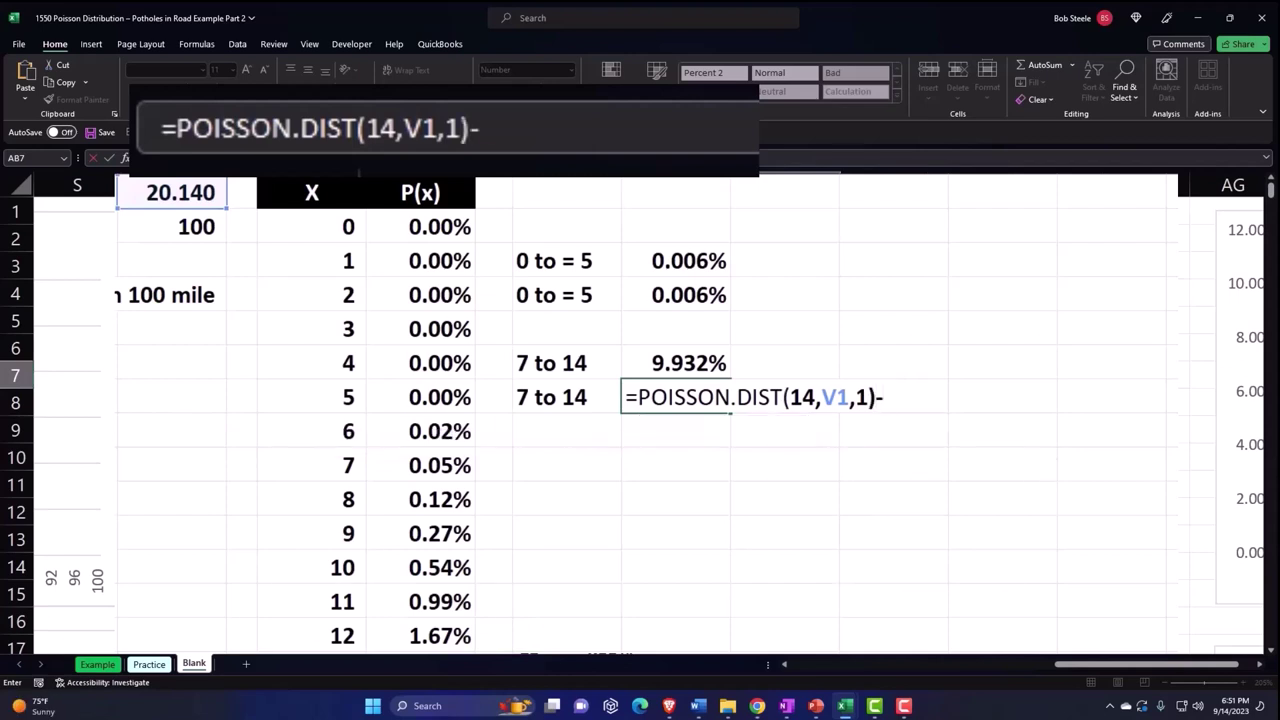
pyautogui.write('po')
pyautogui.press('Tab')
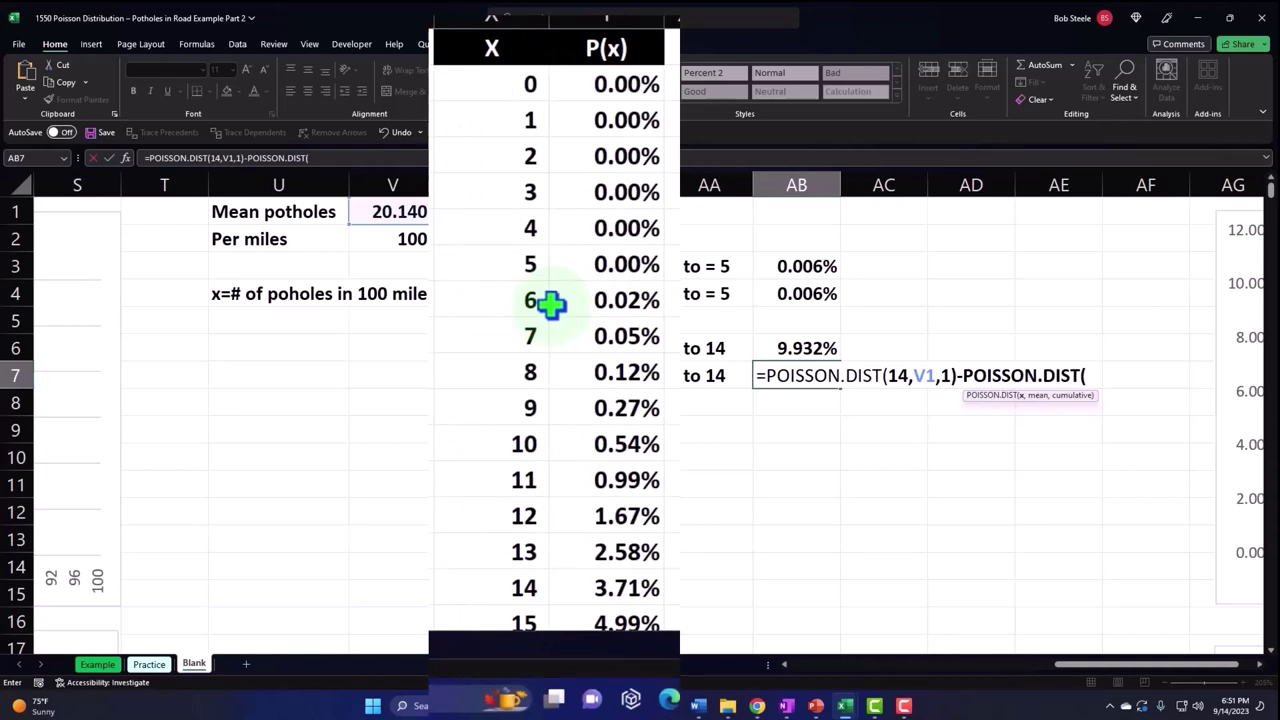
pyautogui.write('6,')
pyautogui.click(405, 211)
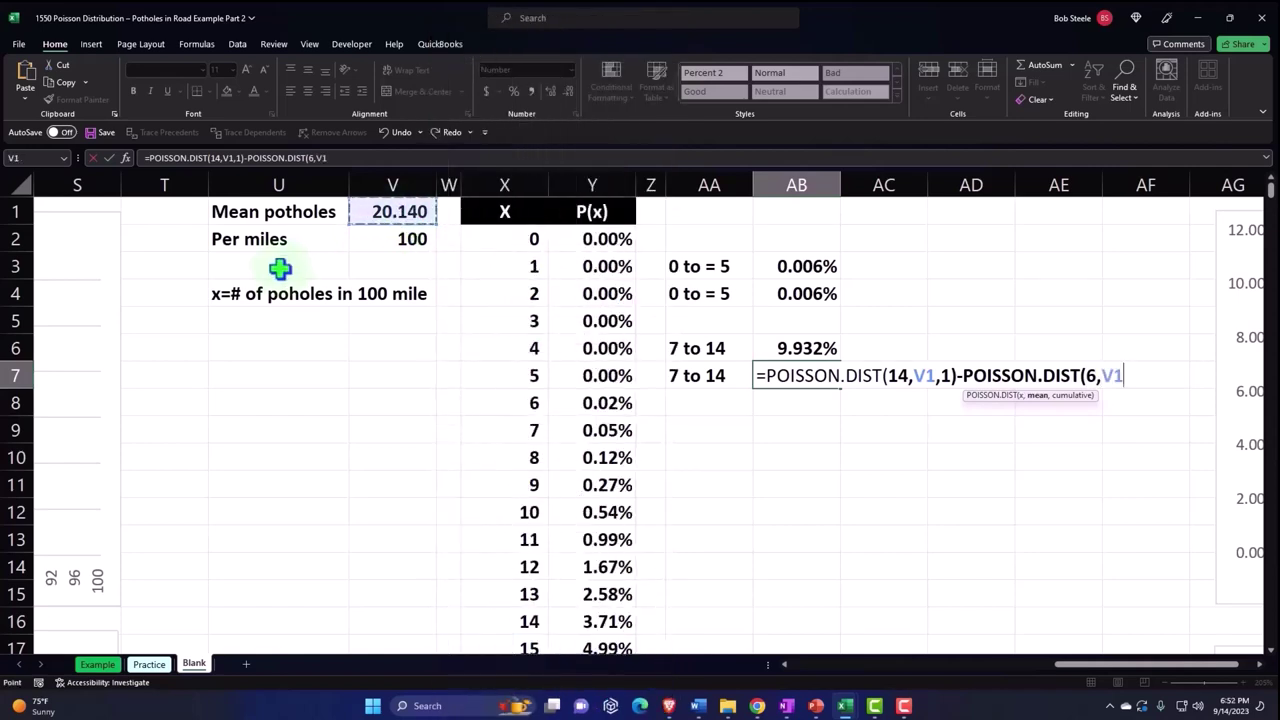
pyautogui.write(',')
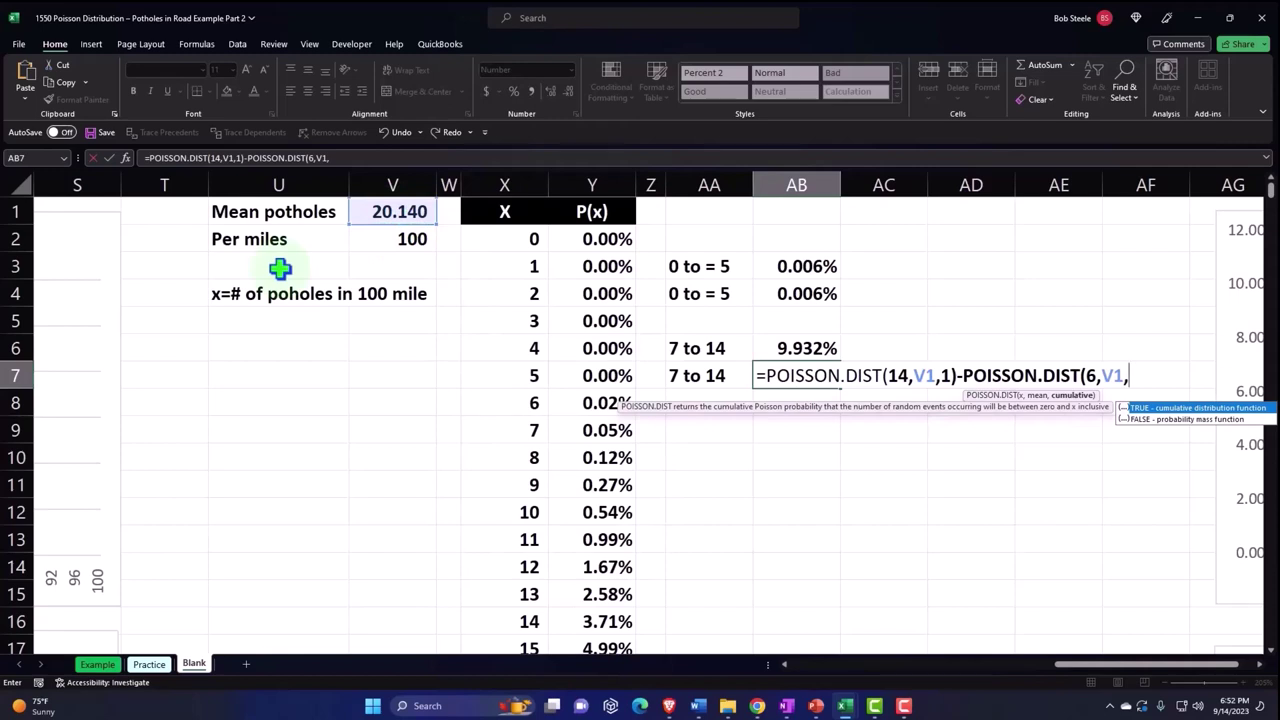
pyautogui.write('1)')
pyautogui.press('Return')
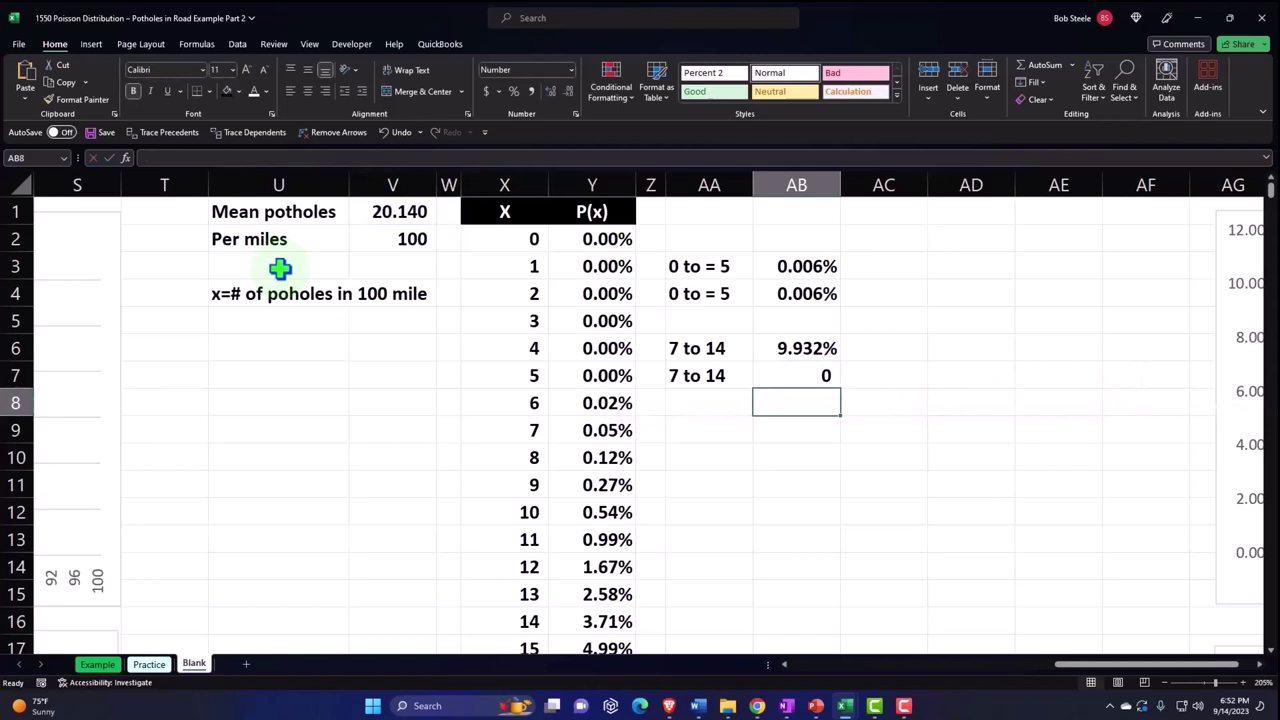
# Copy AB6's percentage format onto AB7 with Format Painter so it reads 9.932%.
pyautogui.press('Up')
pyautogui.press('Up')
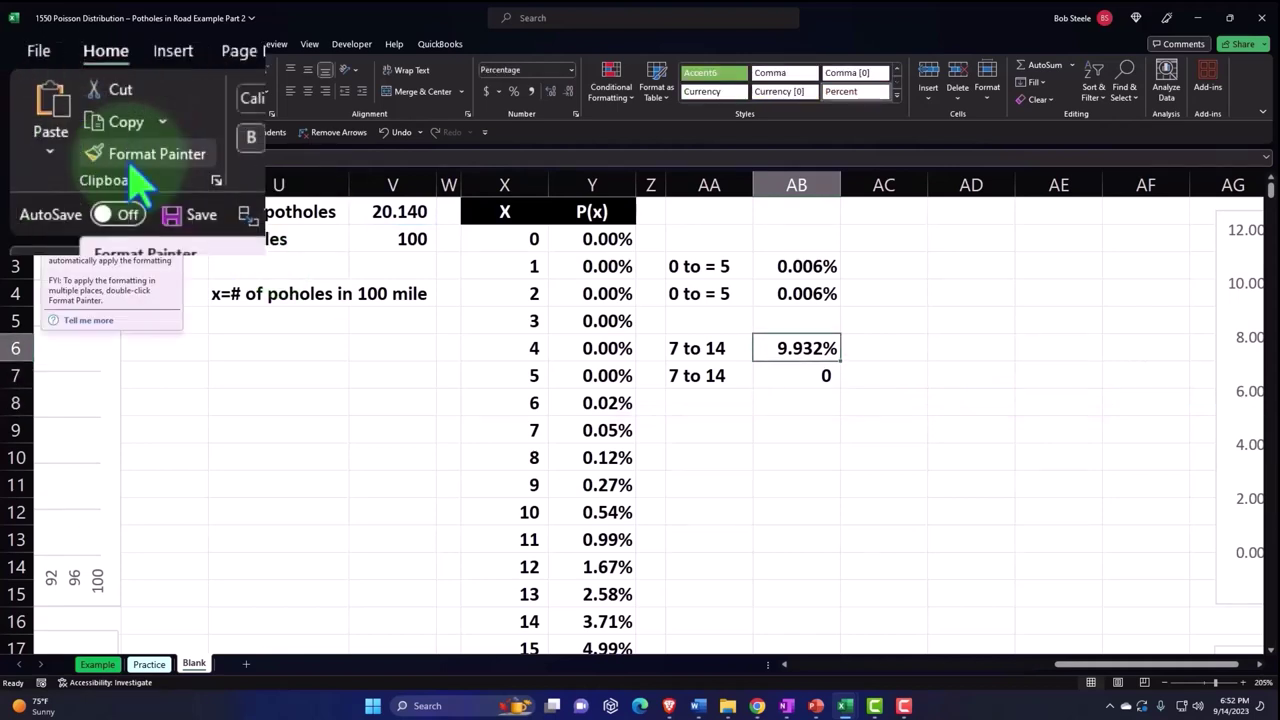
pyautogui.click(158, 158)
pyautogui.click(800, 375)
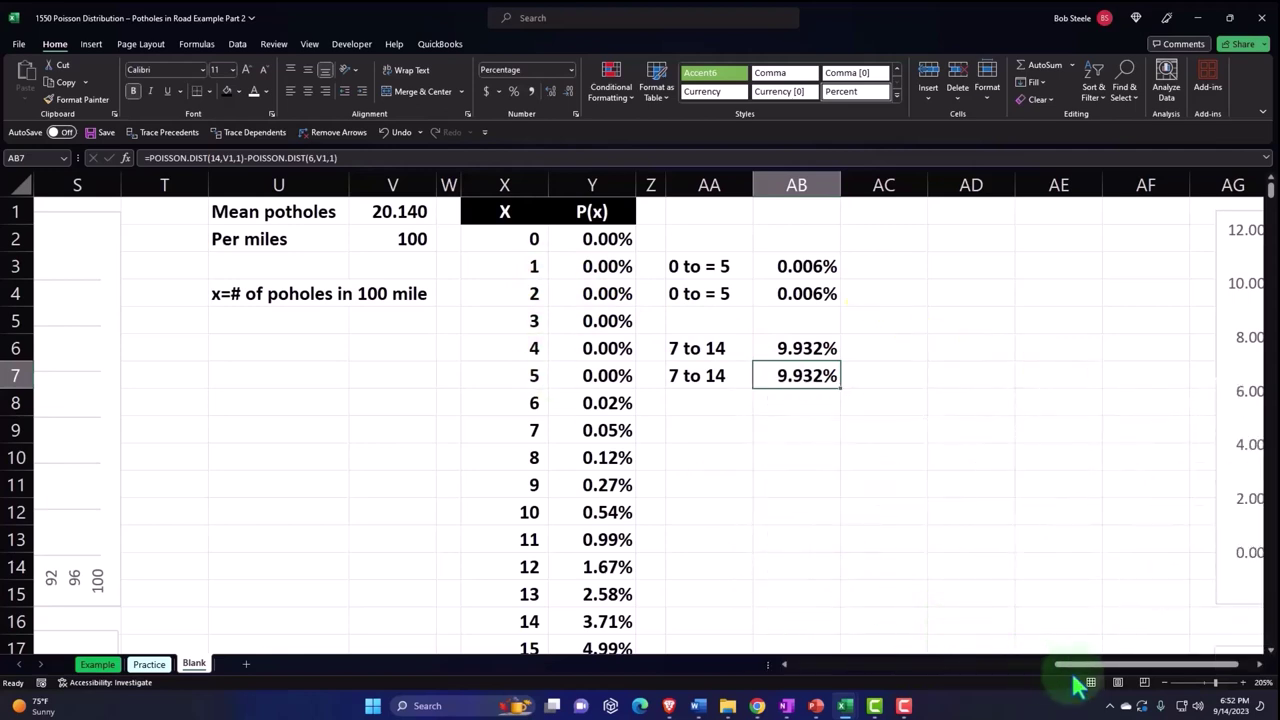
# Drag the lower chart up beside the probability table.
pyautogui.hscroll(1, 1128, 666)
pyautogui.scroll(-1, 1143, 581)
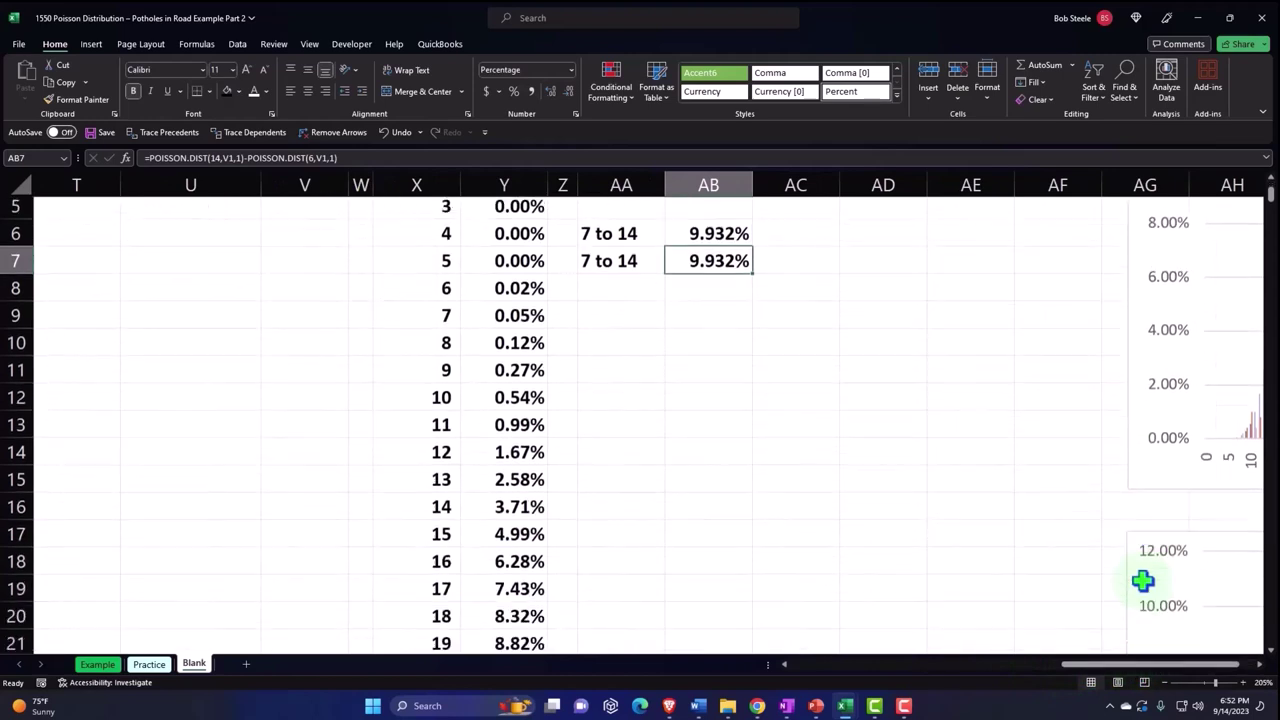
pyautogui.scroll(-1, 1130, 440)
pyautogui.click(1150, 555)
pyautogui.scroll(1, 1141, 545)
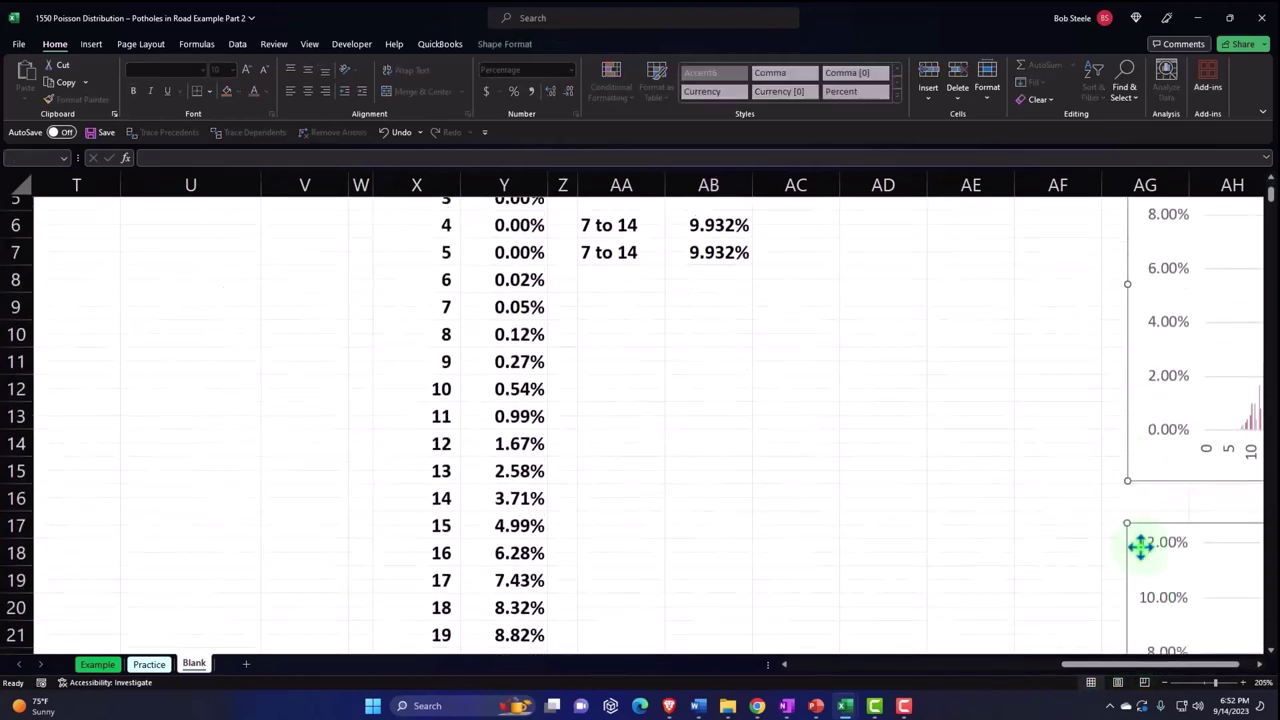
pyautogui.moveTo(1140, 545); pyautogui.dragTo(779, 251)
pyautogui.click(708, 512)
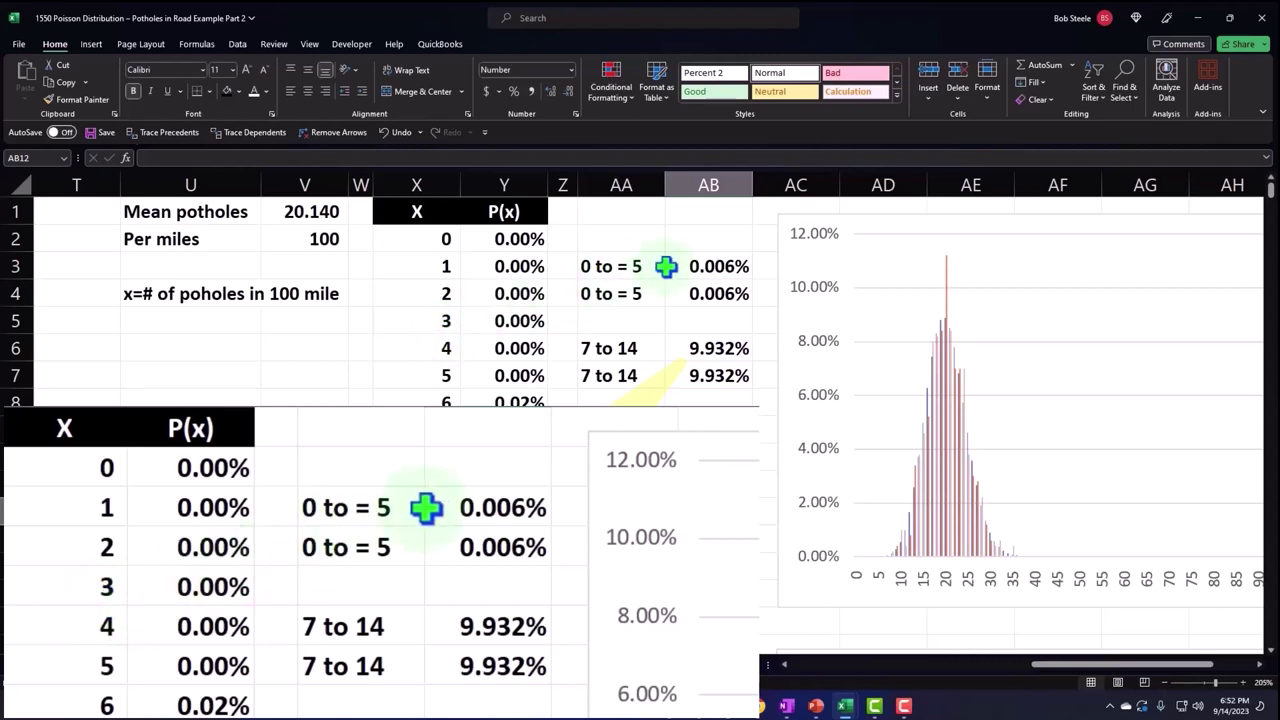
# Check the 7 to 14 sum formula, then scroll back left to the original pothole data columns.
pyautogui.doubleClick(714, 347)
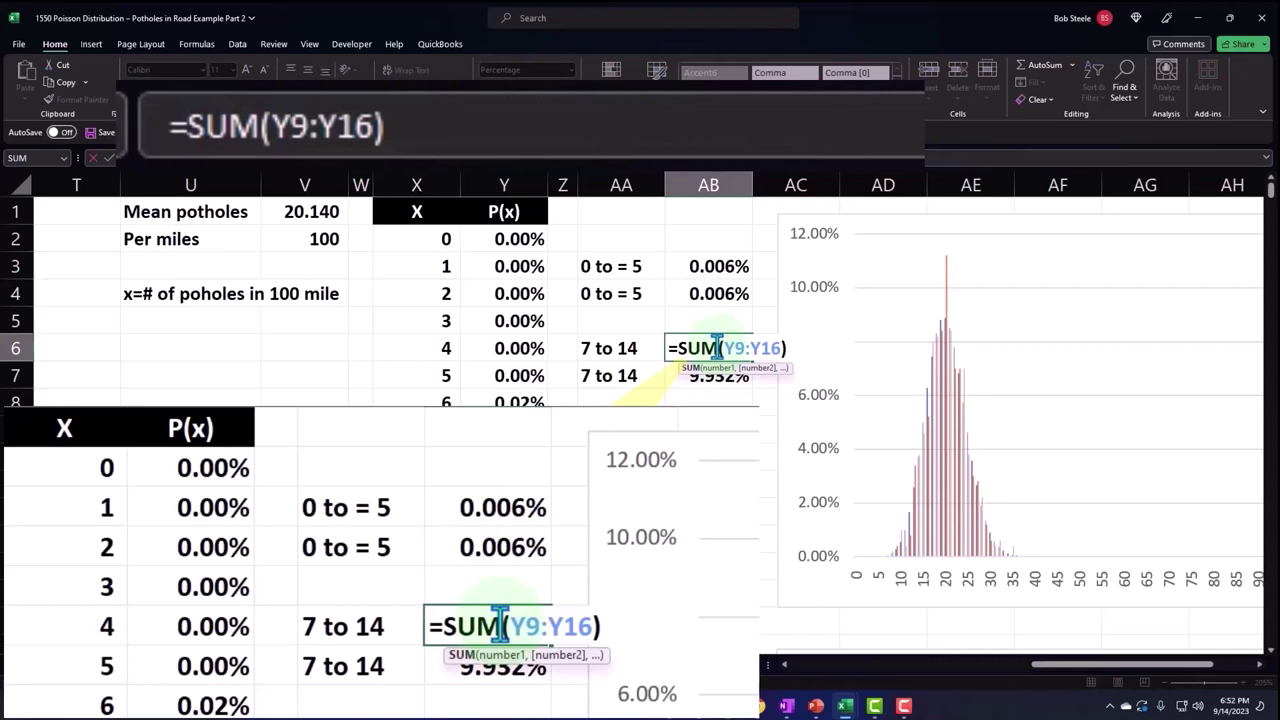
pyautogui.press('Return')
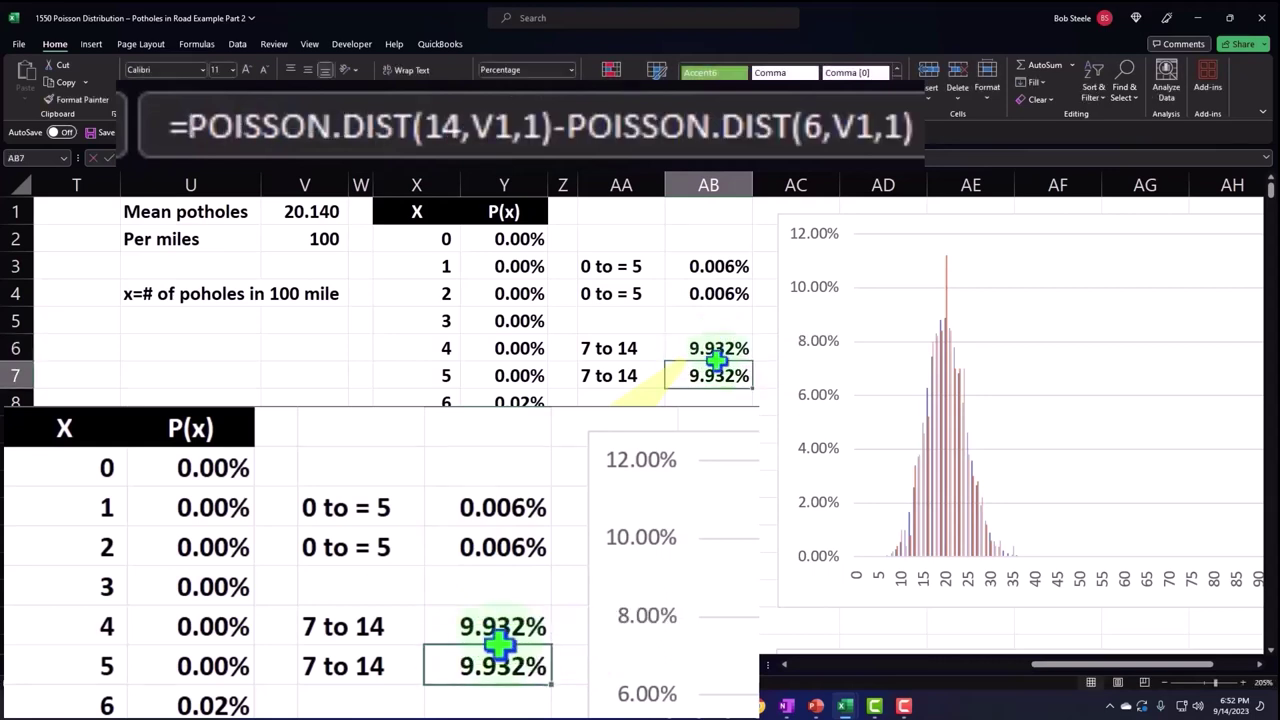
pyautogui.moveTo(1058, 680); pyautogui.dragTo(1025, 683)
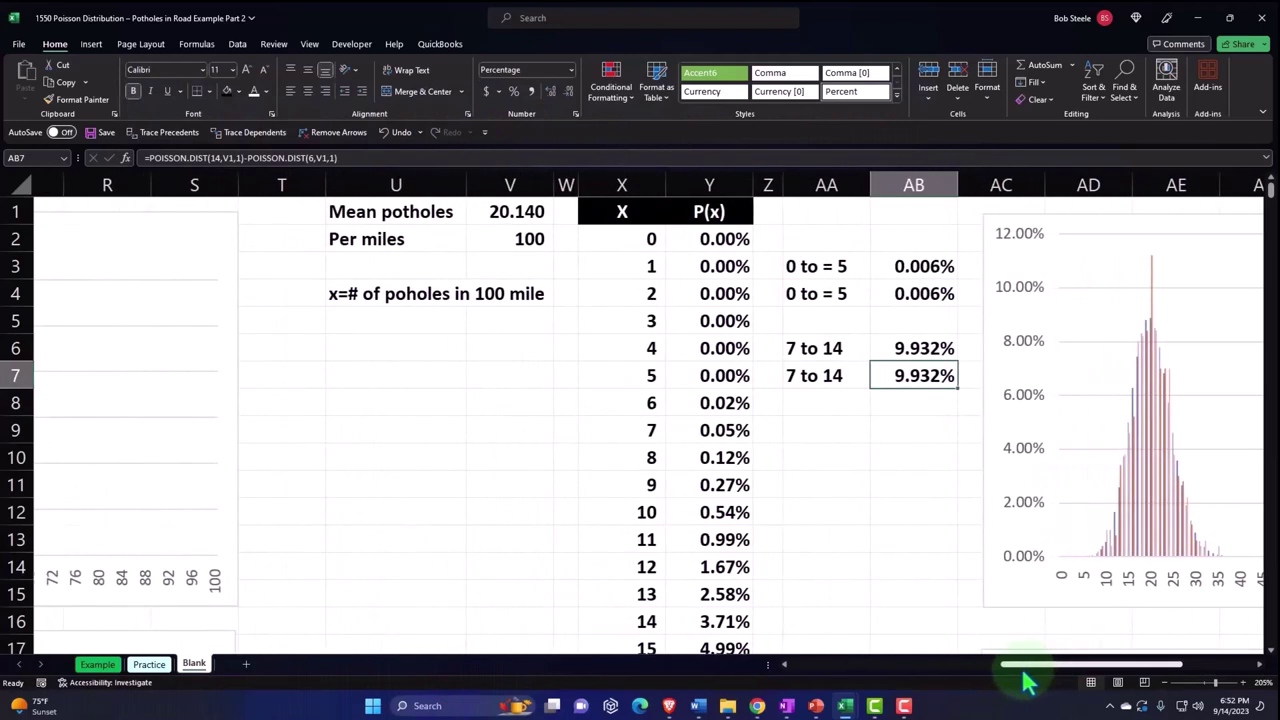
pyautogui.moveTo(1025, 683); pyautogui.dragTo(789, 686)
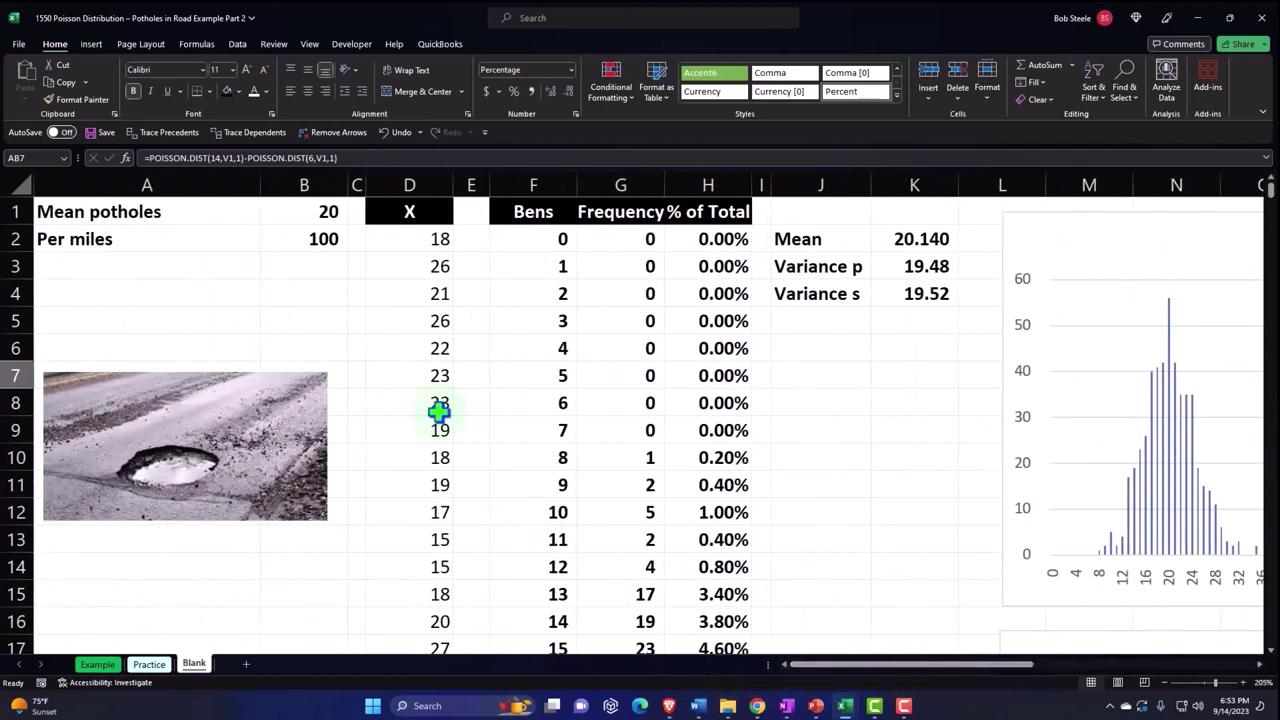
# Apply All Borders to the Mean potholes and Per miles cells A1:B2.
pyautogui.click(118, 211)
pyautogui.moveTo(118, 211); pyautogui.dragTo(271, 232)
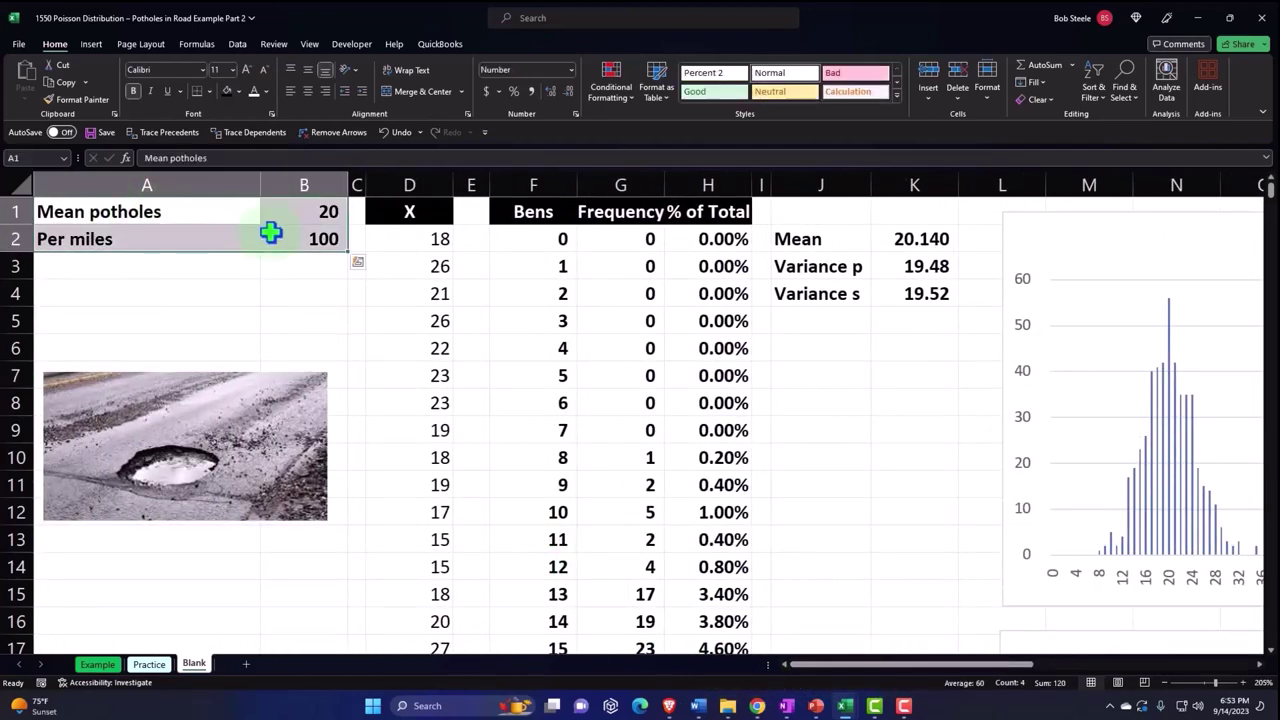
pyautogui.click(210, 91)
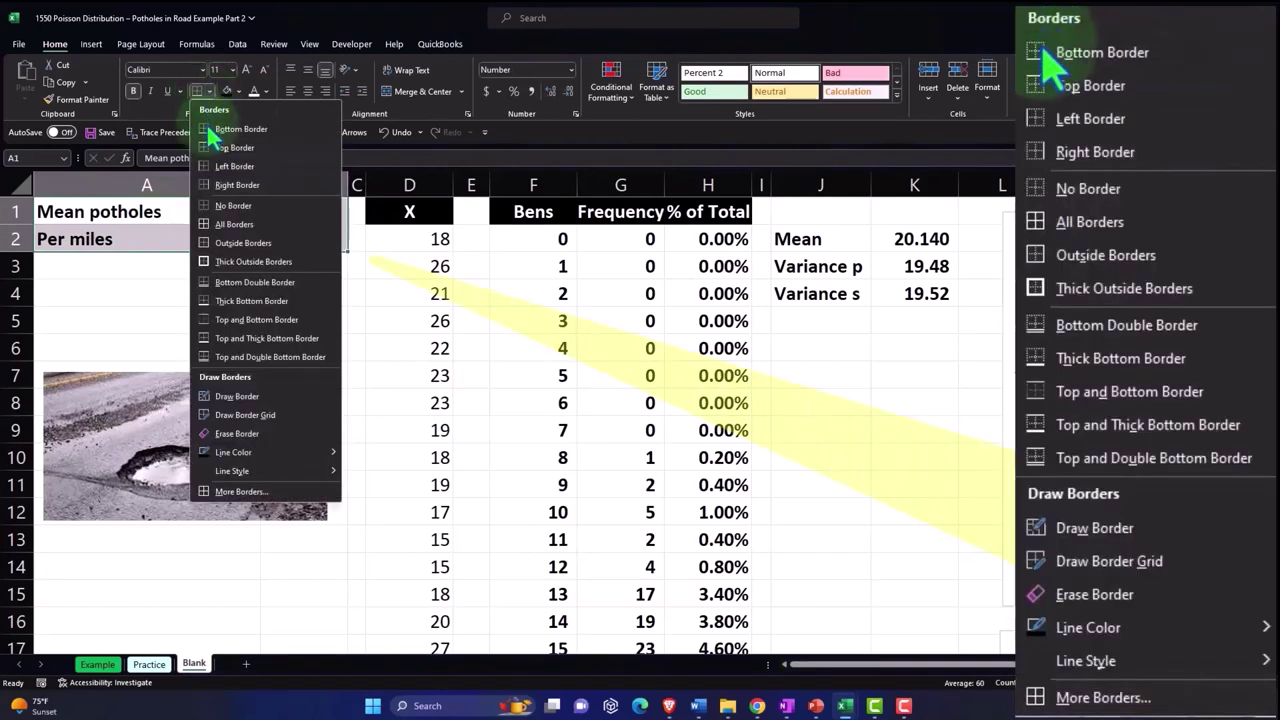
pyautogui.click(207, 226)
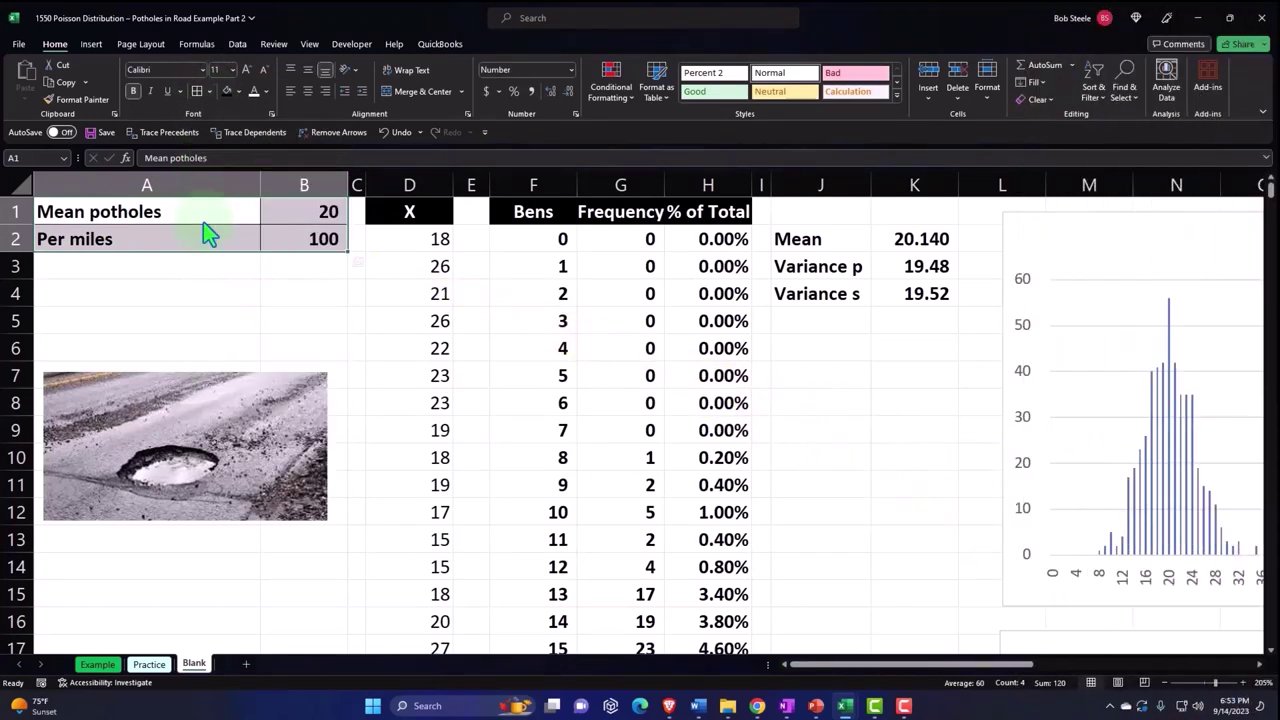
# Move across the sheet toward the P(x) table.
pyautogui.click(226, 290)
pyautogui.click(528, 333)
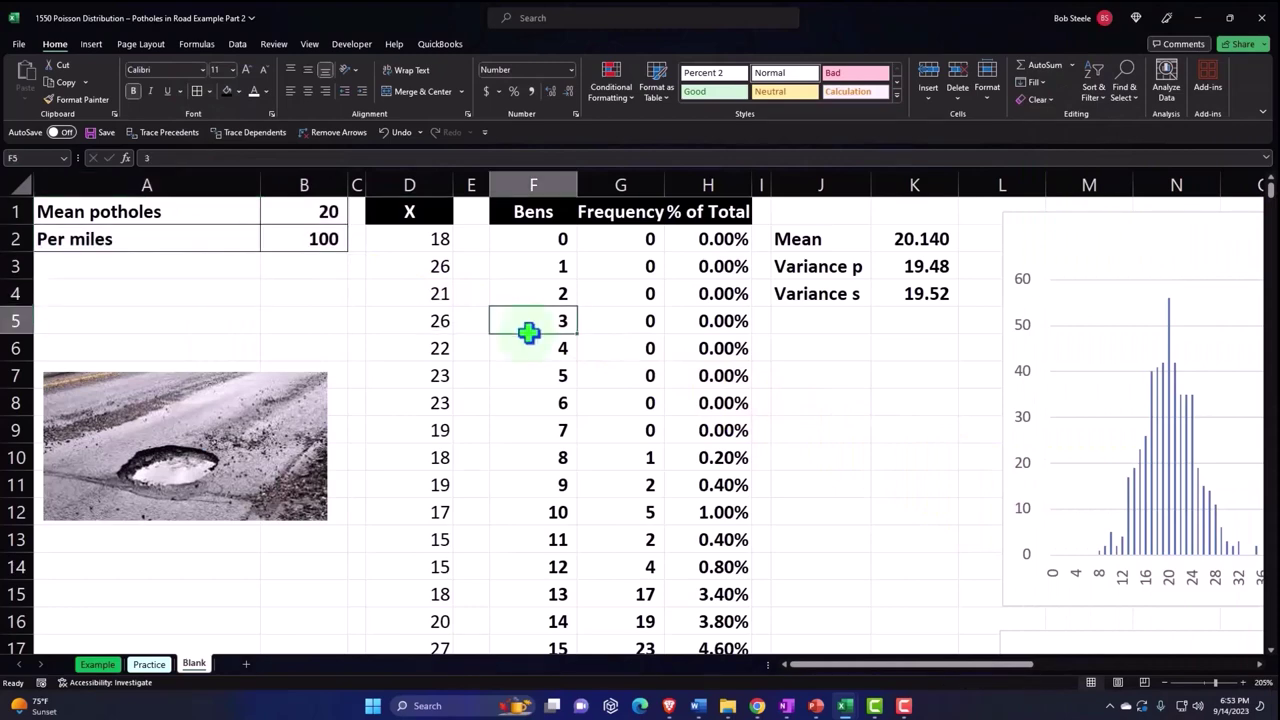
pyautogui.press('Right')
pyautogui.press('Right')
pyautogui.press('Right')
pyautogui.press('Right')
pyautogui.press('Right')
pyautogui.press('Right')
pyautogui.press('Right')
pyautogui.press('Right')
pyautogui.press('Right')
pyautogui.press('Right')
pyautogui.press('Right')
pyautogui.press('Right')
pyautogui.press('Right')
pyautogui.press('Right')
pyautogui.press('Right')
pyautogui.press('Right')
pyautogui.press('Right')
pyautogui.press('Right')
pyautogui.press('Right')
pyautogui.press('Right')
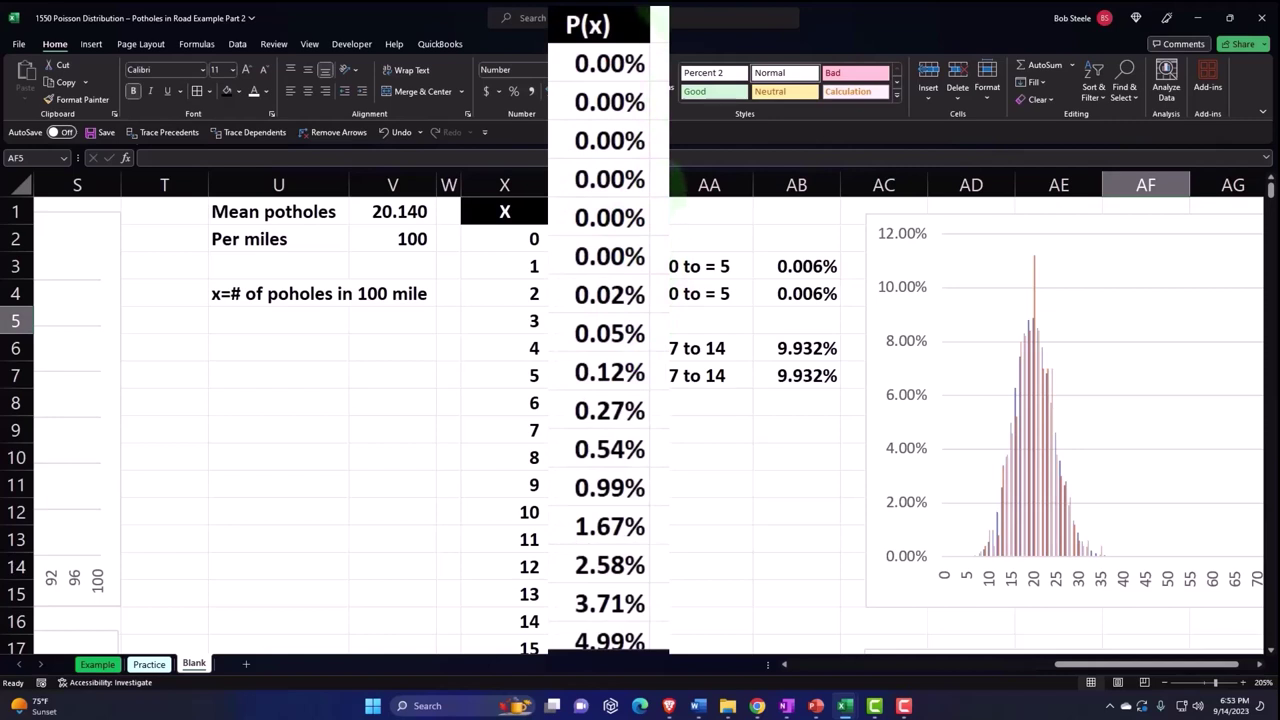
# Insert a new empty column Z beside P(x) and head it 'Difference'.
pyautogui.click(653, 185)
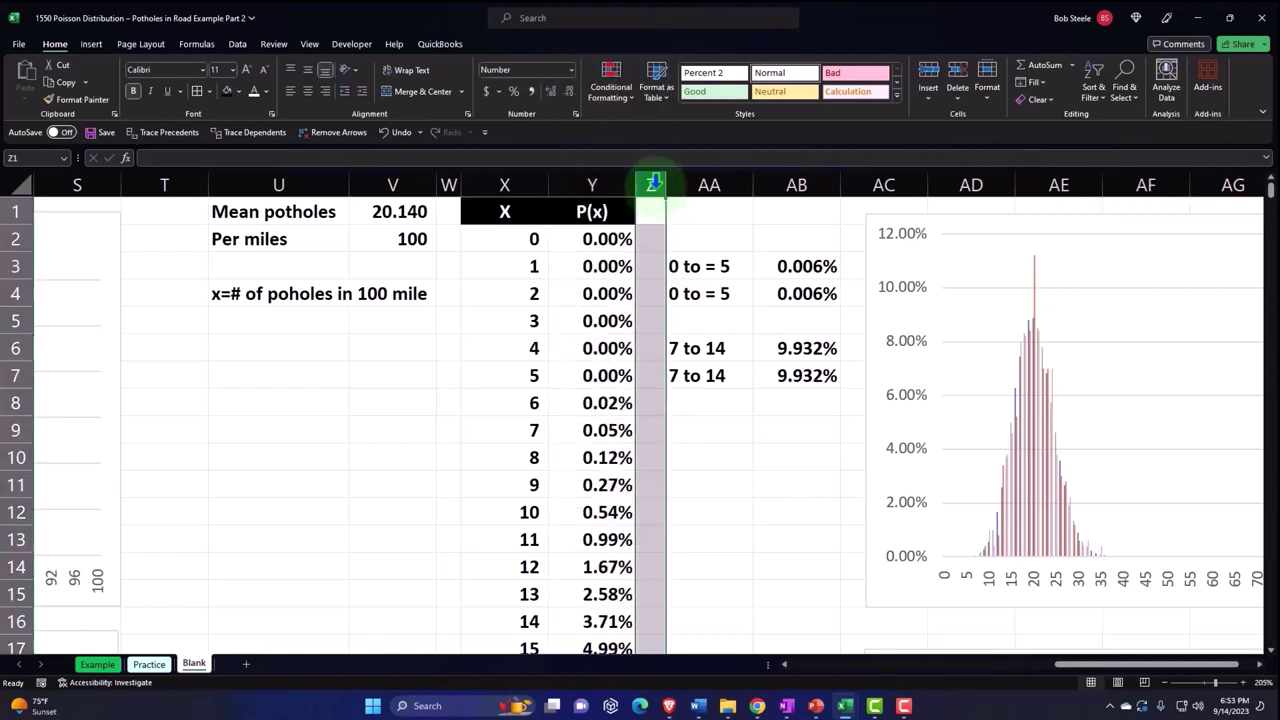
pyautogui.rightClick(653, 185)
pyautogui.click(697, 345)
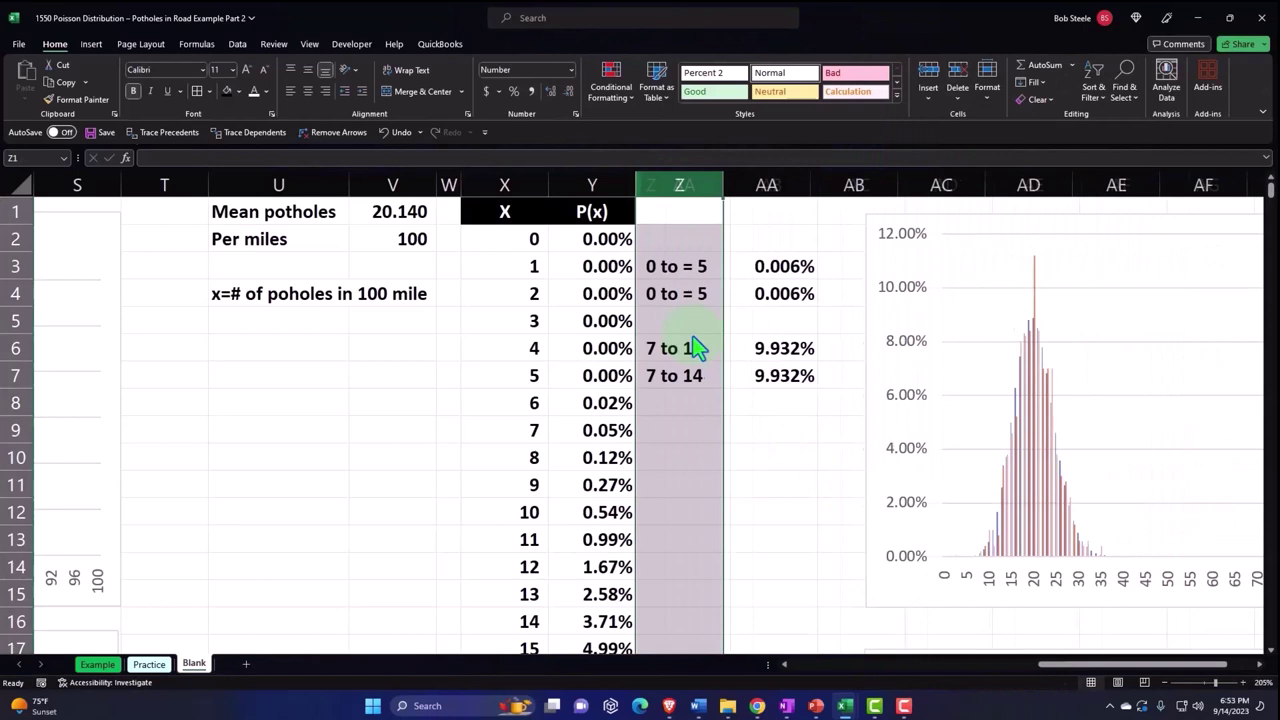
pyautogui.click(397, 132)
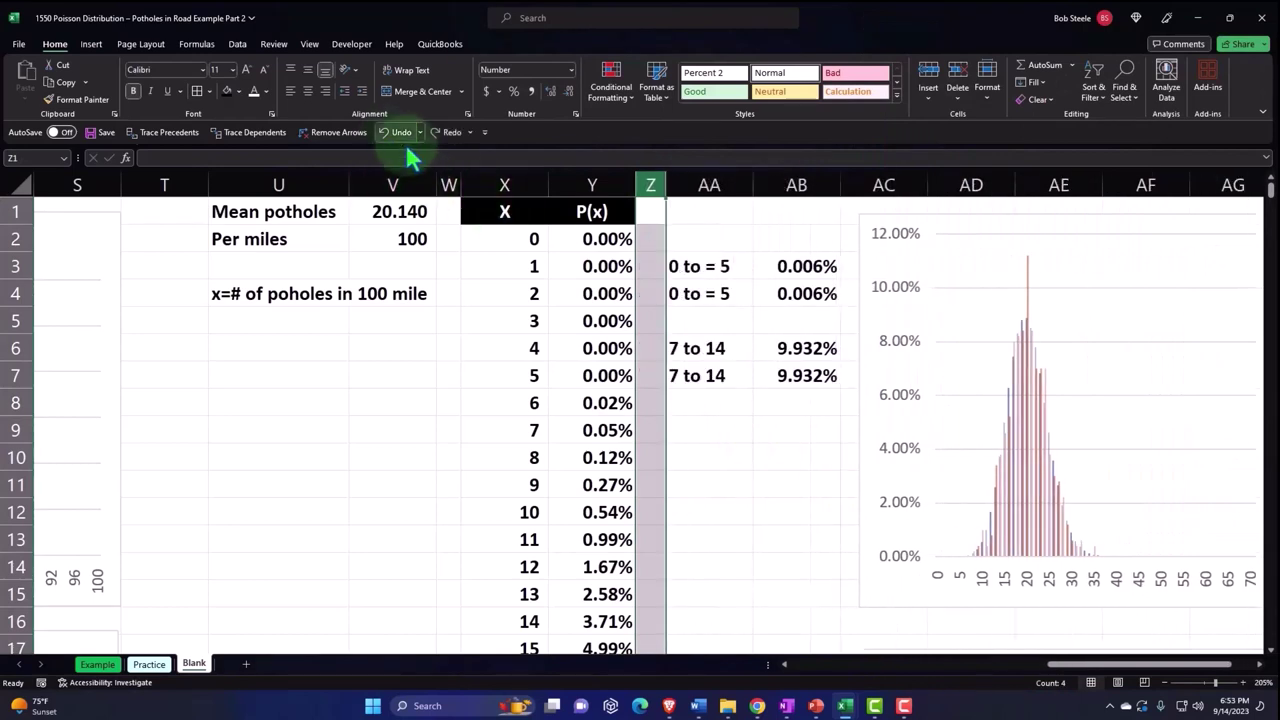
pyautogui.rightClick(652, 240)
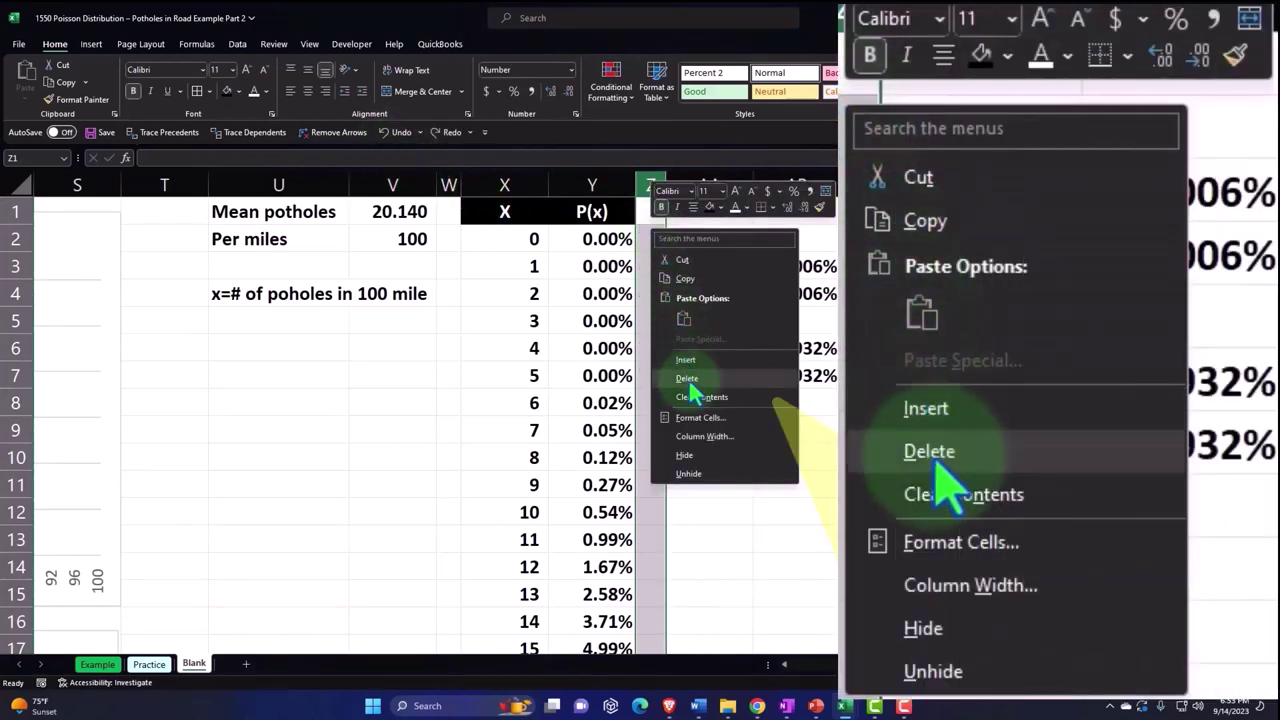
pyautogui.click(686, 360)
pyautogui.click(688, 278)
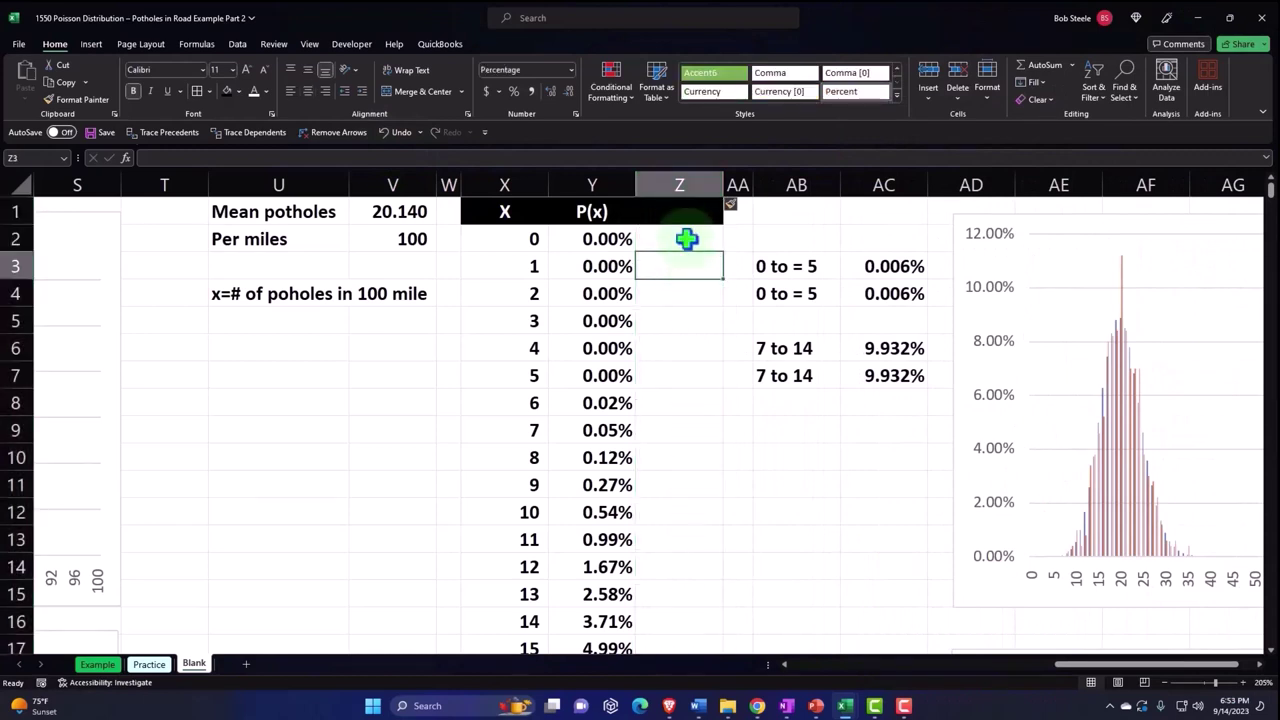
pyautogui.click(675, 211)
pyautogui.write('Diff')
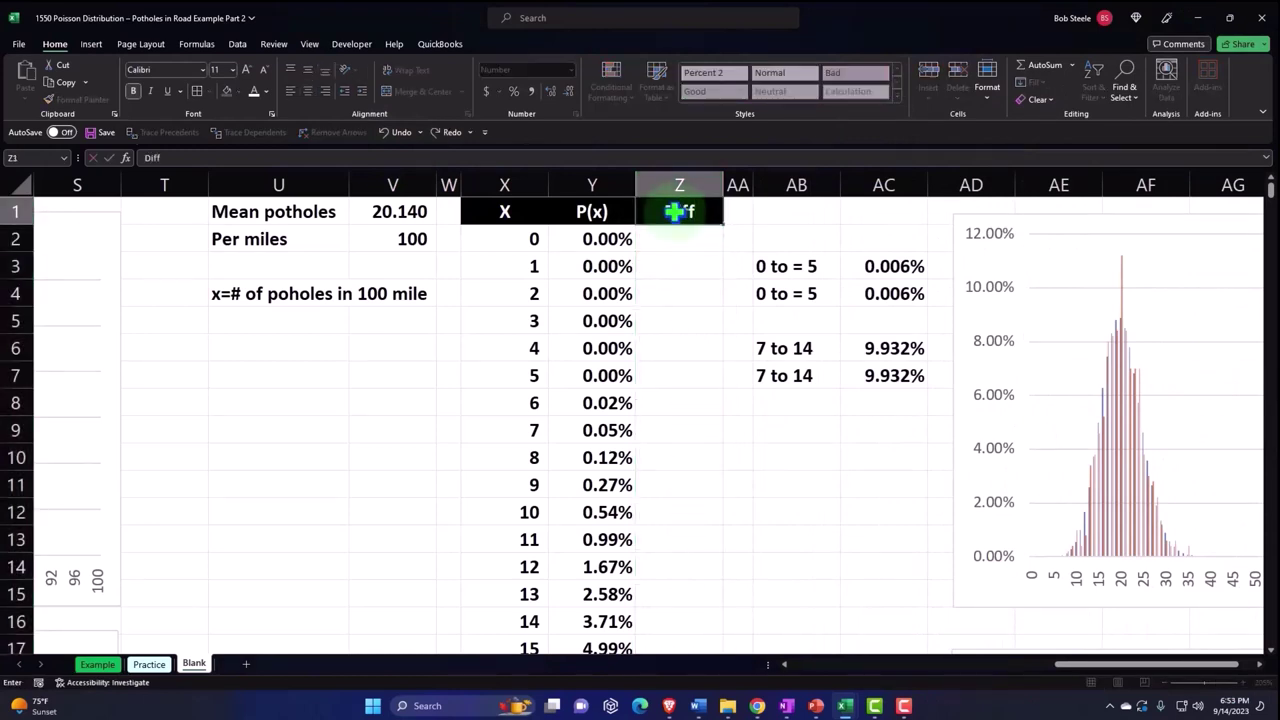
pyautogui.write('erence')
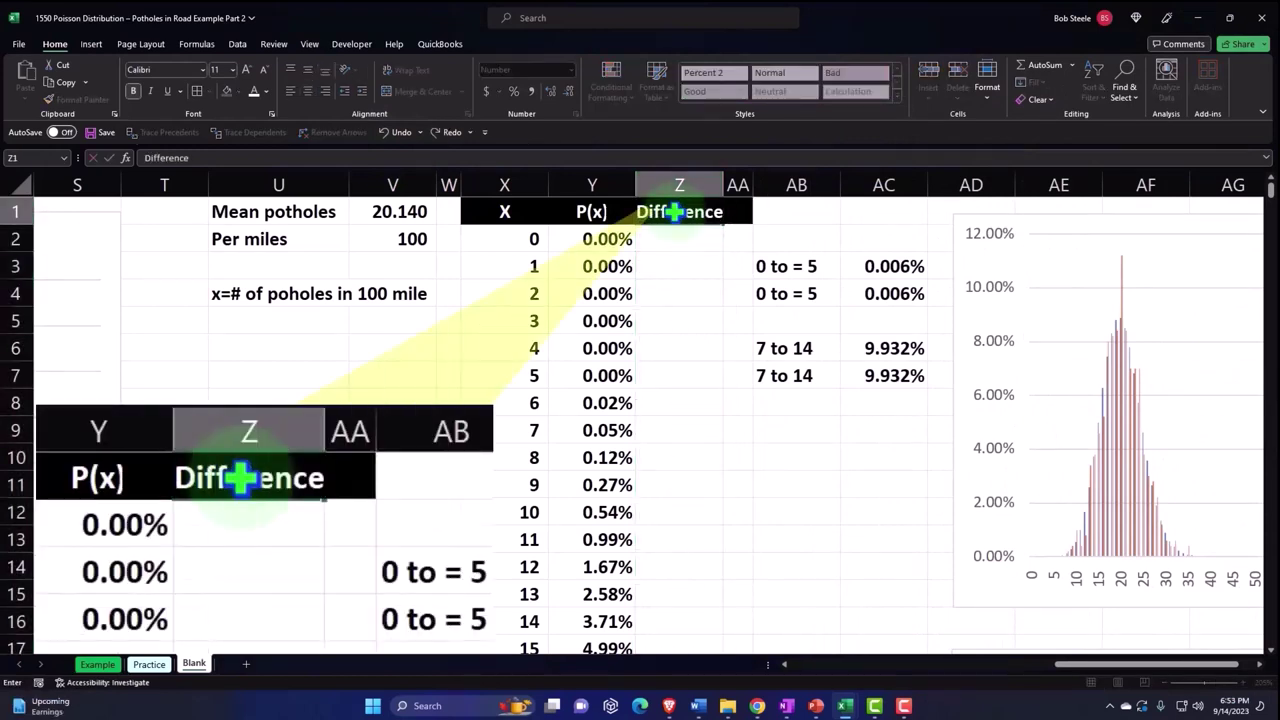
pyautogui.press('Return')
# Enter =H2-Y2 in Z2 to subtract P(x) from the % of Total value.
pyautogui.write('=')
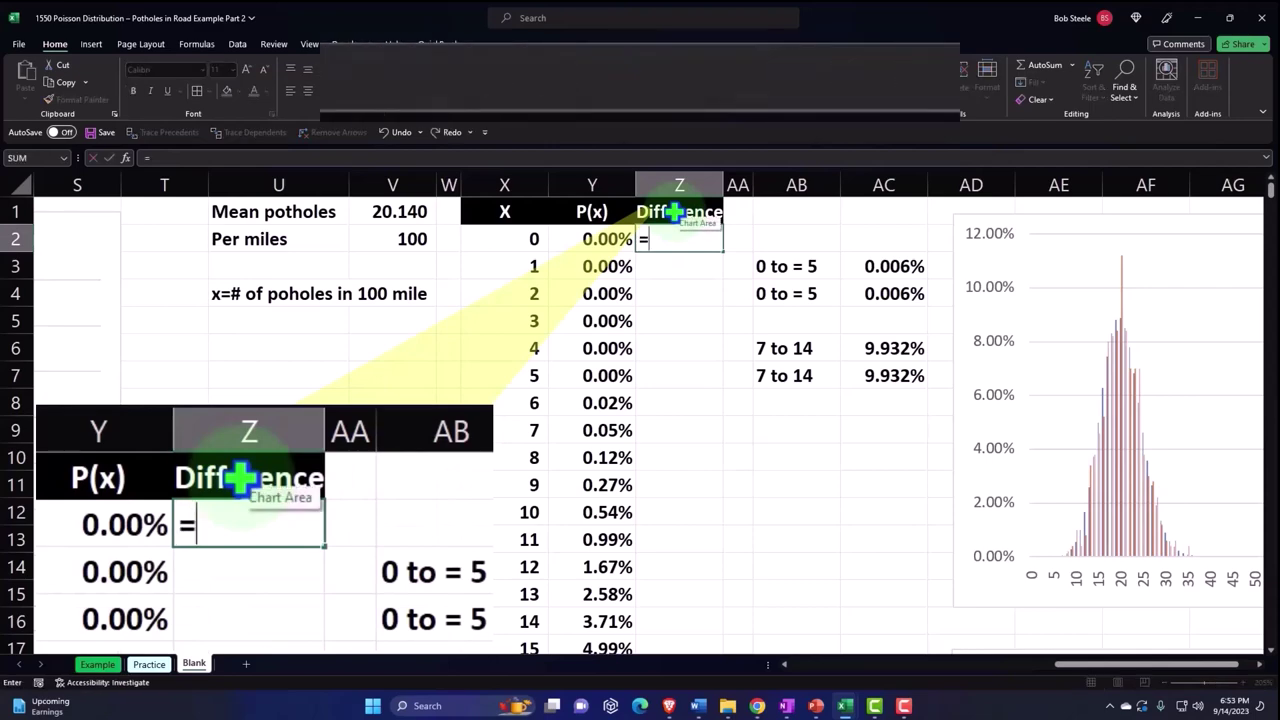
pyautogui.press('Left')
pyautogui.press('Left')
pyautogui.press('Left')
pyautogui.press('Left')
pyautogui.press('Left')
pyautogui.press('Left')
pyautogui.press('Left')
pyautogui.press('Left')
pyautogui.press('Left')
pyautogui.press('Left')
pyautogui.press('Left')
pyautogui.press('Left')
pyautogui.press('Left')
pyautogui.press('Left')
pyautogui.press('Left')
pyautogui.press('Left')
pyautogui.press('Left')
pyautogui.press('Left')
pyautogui.press('Left')
pyautogui.press('Left')
pyautogui.press('Left')
pyautogui.press('Left')
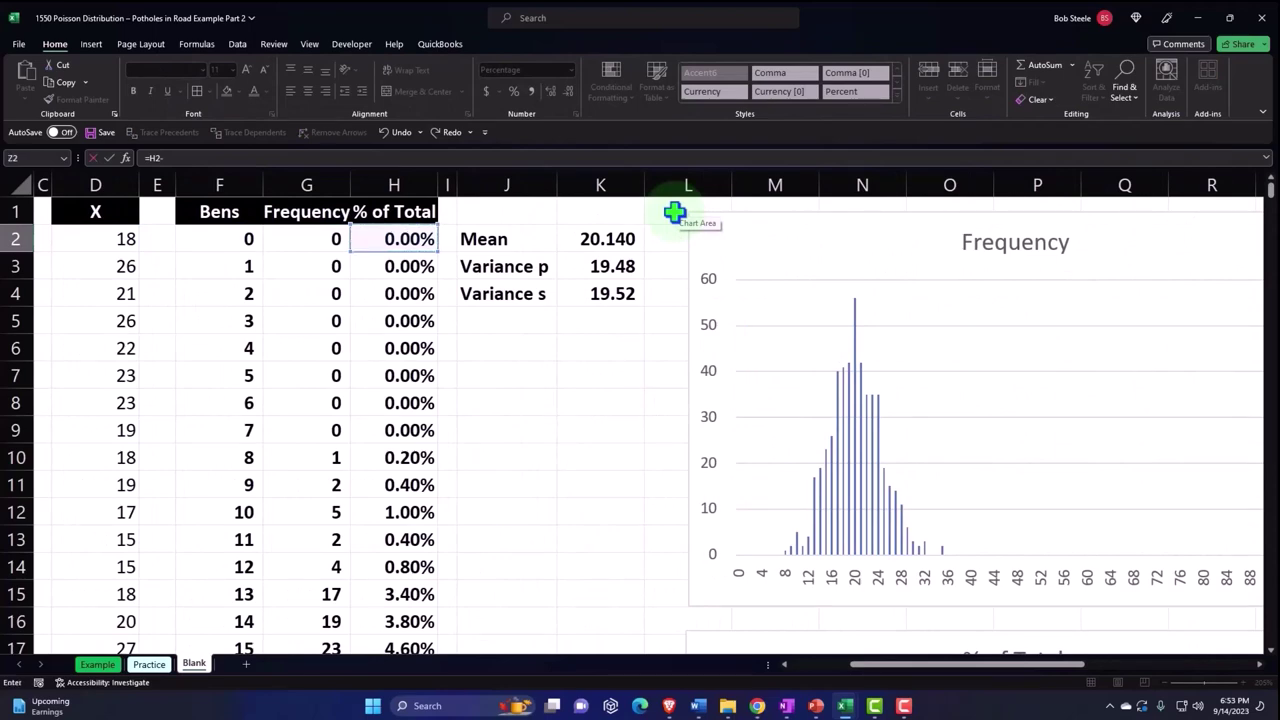
pyautogui.press('Left')
pyautogui.press('Left')
pyautogui.press('Right')
pyautogui.press('Right')
pyautogui.press('Right')
pyautogui.press('Right')
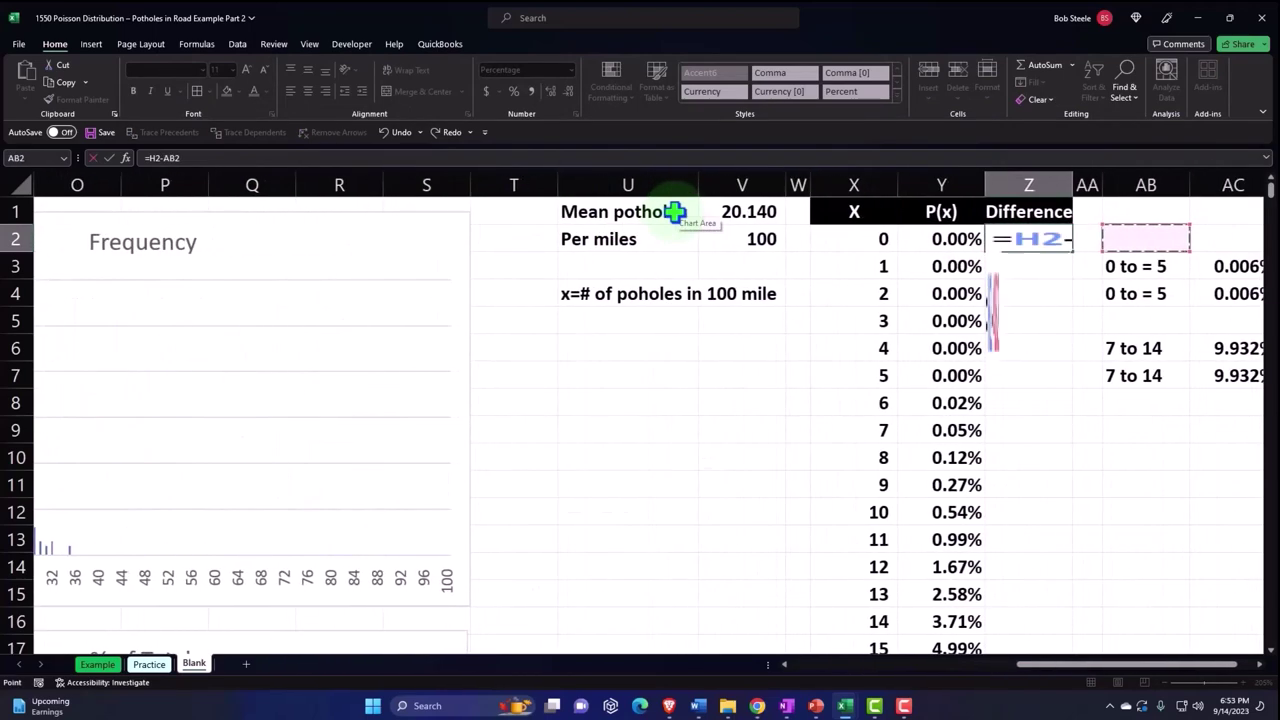
pyautogui.press('Left')
pyautogui.press('BackSpace')
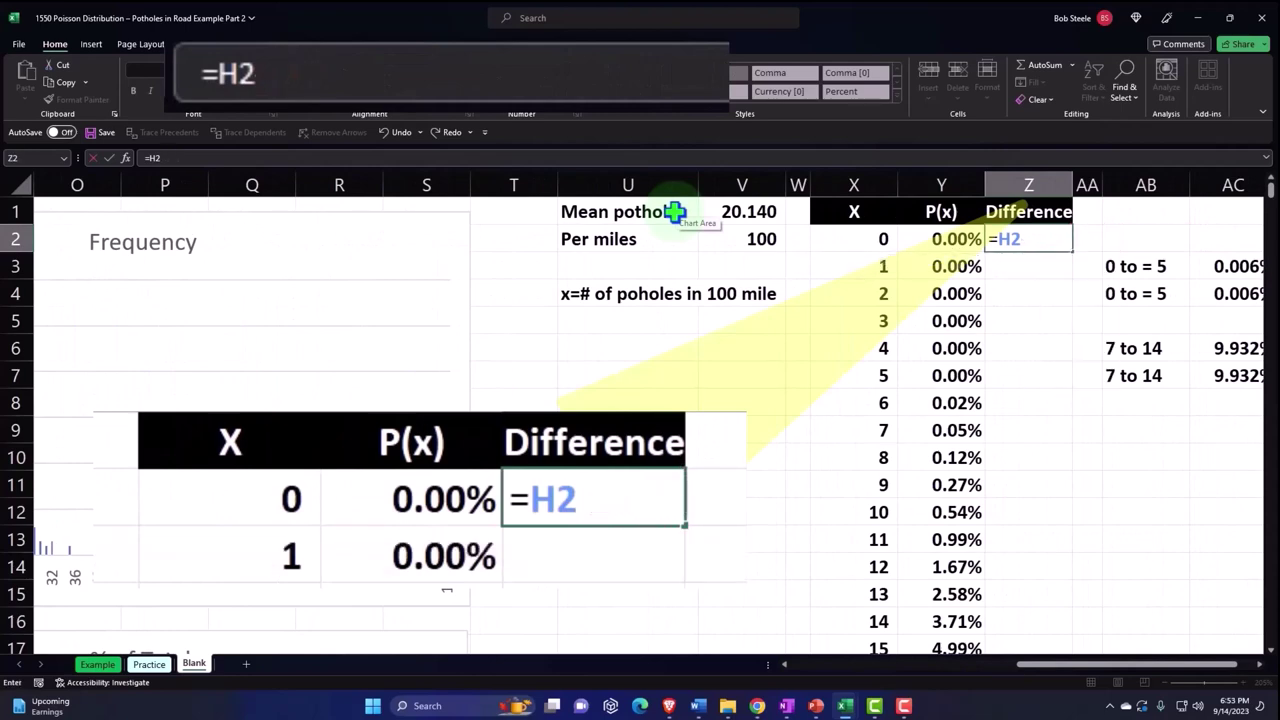
pyautogui.press('BackSpace')
pyautogui.press('BackSpace')
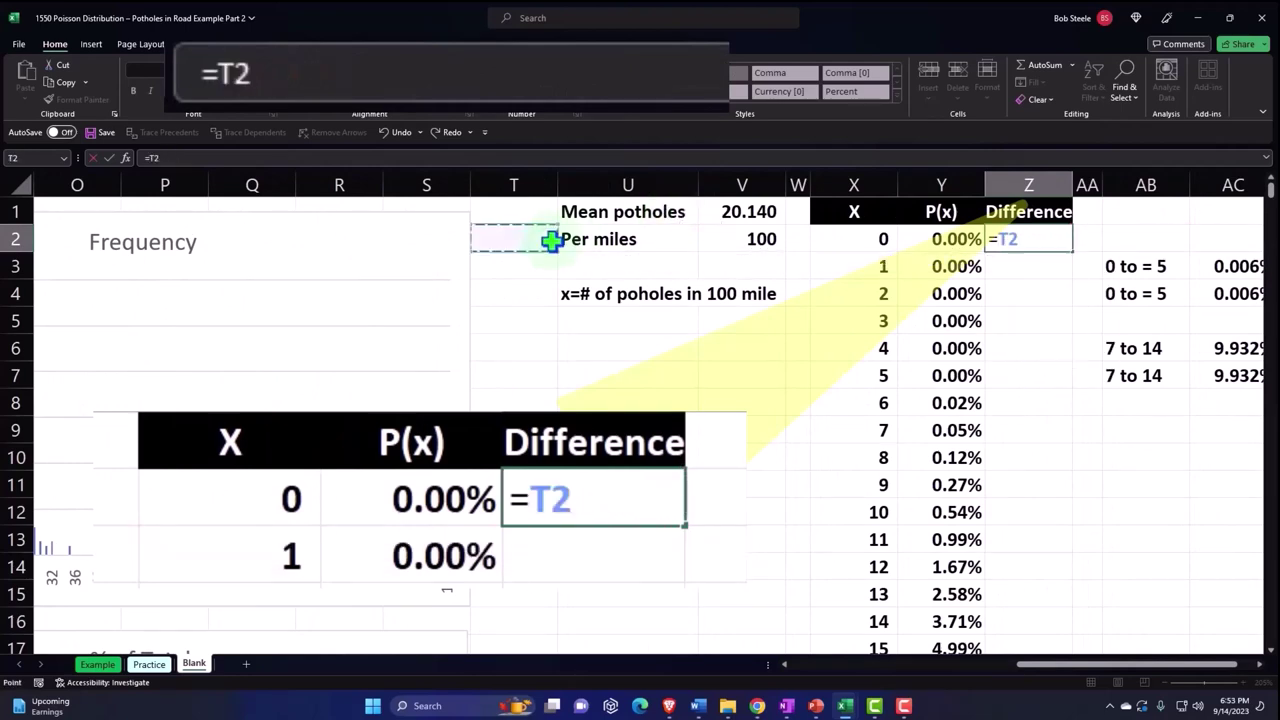
pyautogui.press('Left')
pyautogui.press('Left')
pyautogui.press('Left')
pyautogui.press('Left')
pyautogui.press('Left')
pyautogui.press('Left')
pyautogui.press('Left')
pyautogui.press('Left')
pyautogui.press('Left')
pyautogui.press('Left')
pyautogui.press('Left')
pyautogui.press('Left')
pyautogui.press('Left')
pyautogui.press('Left')
pyautogui.press('Left')
pyautogui.press('Left')
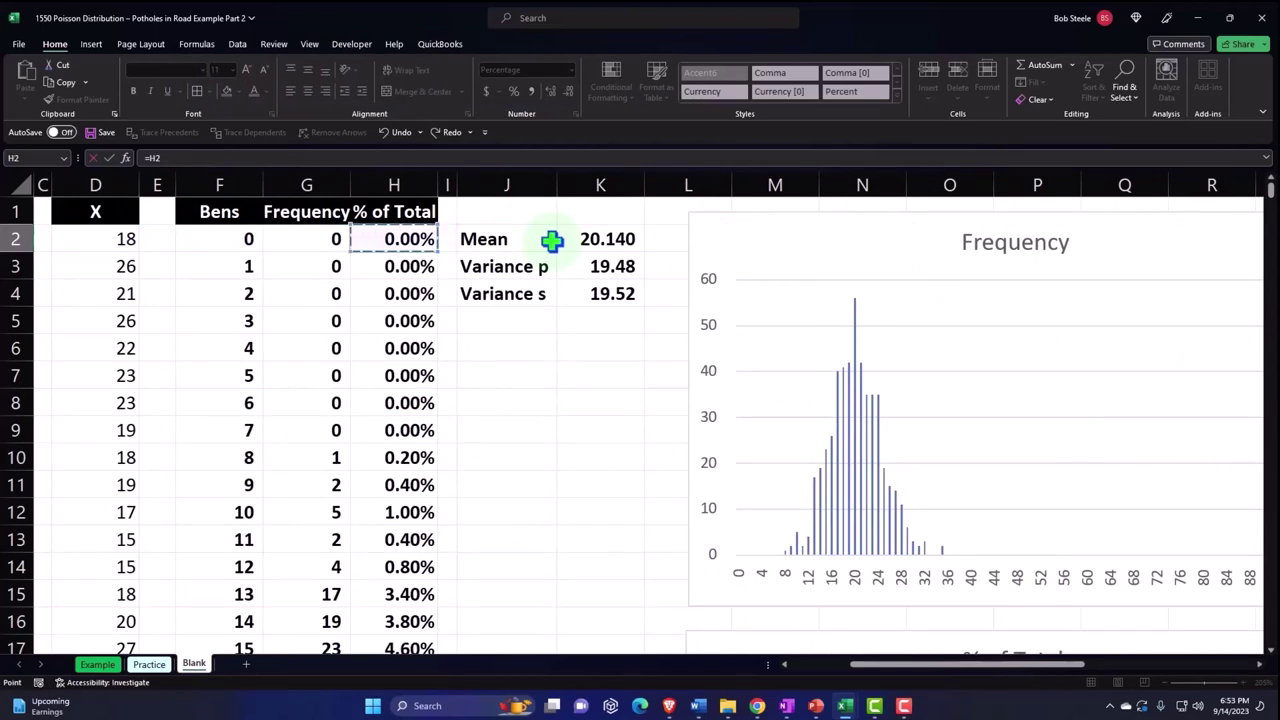
pyautogui.press('Left')
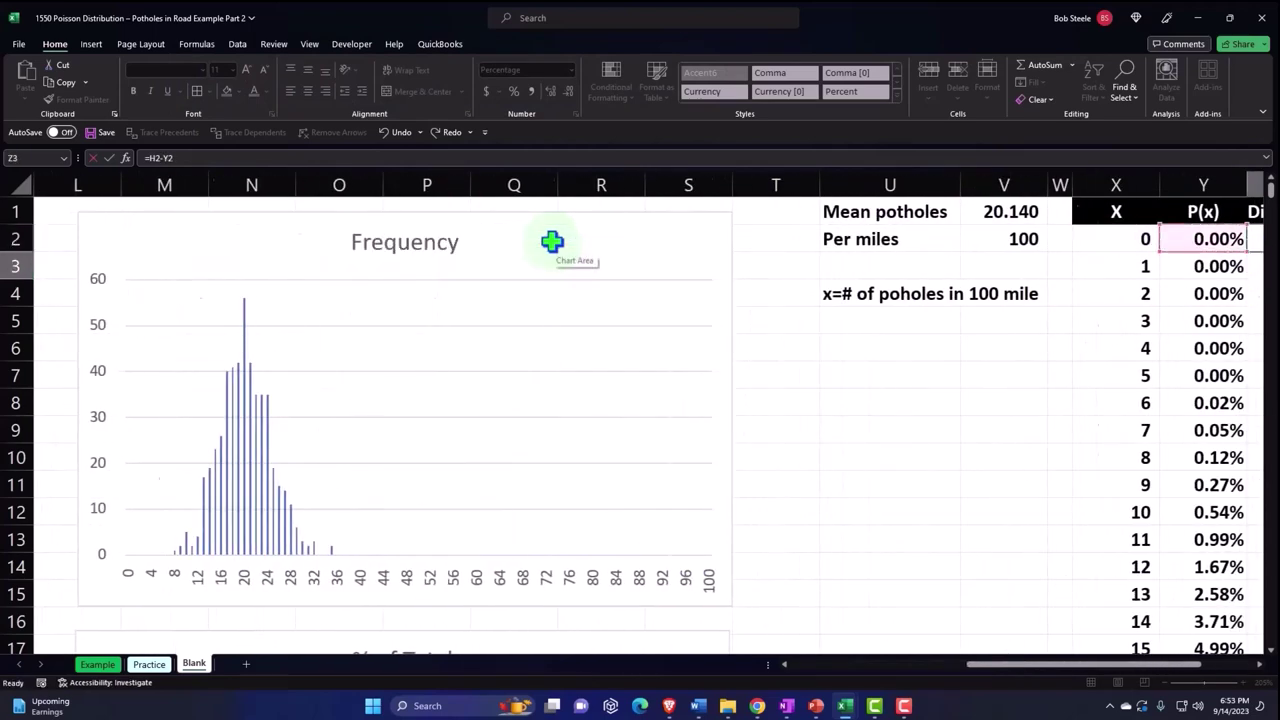
pyautogui.press('Return')
pyautogui.press('Right')
pyautogui.press('Right')
pyautogui.press('Right')
pyautogui.press('Right')
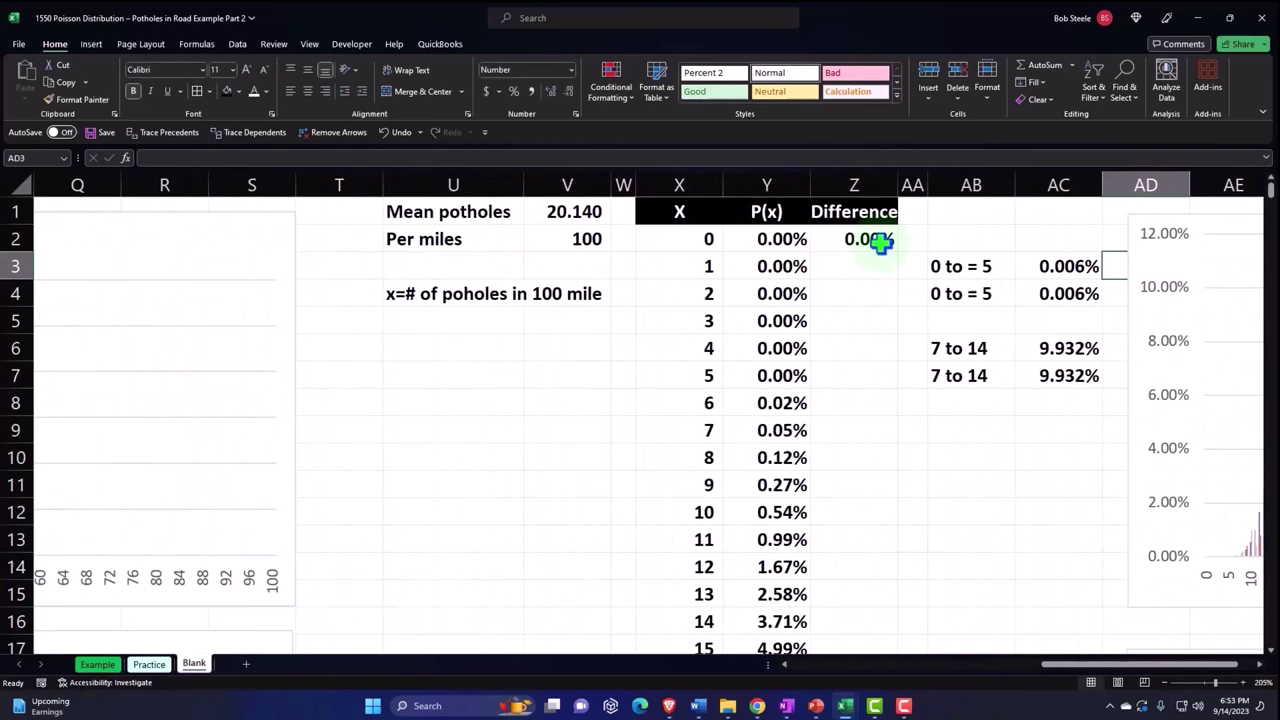
# Fill the Difference formula down the column through X=99.
pyautogui.click(889, 246)
pyautogui.doubleClick(898, 252)
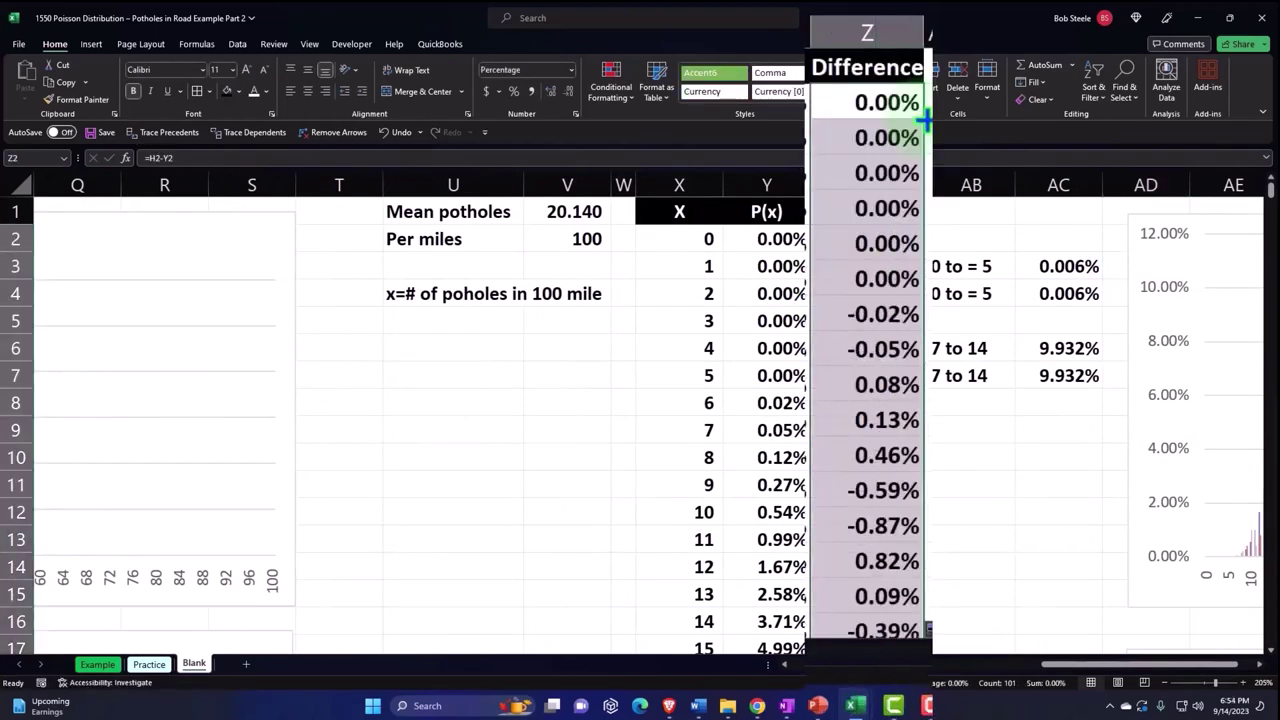
pyautogui.scroll(-9, 879, 203)
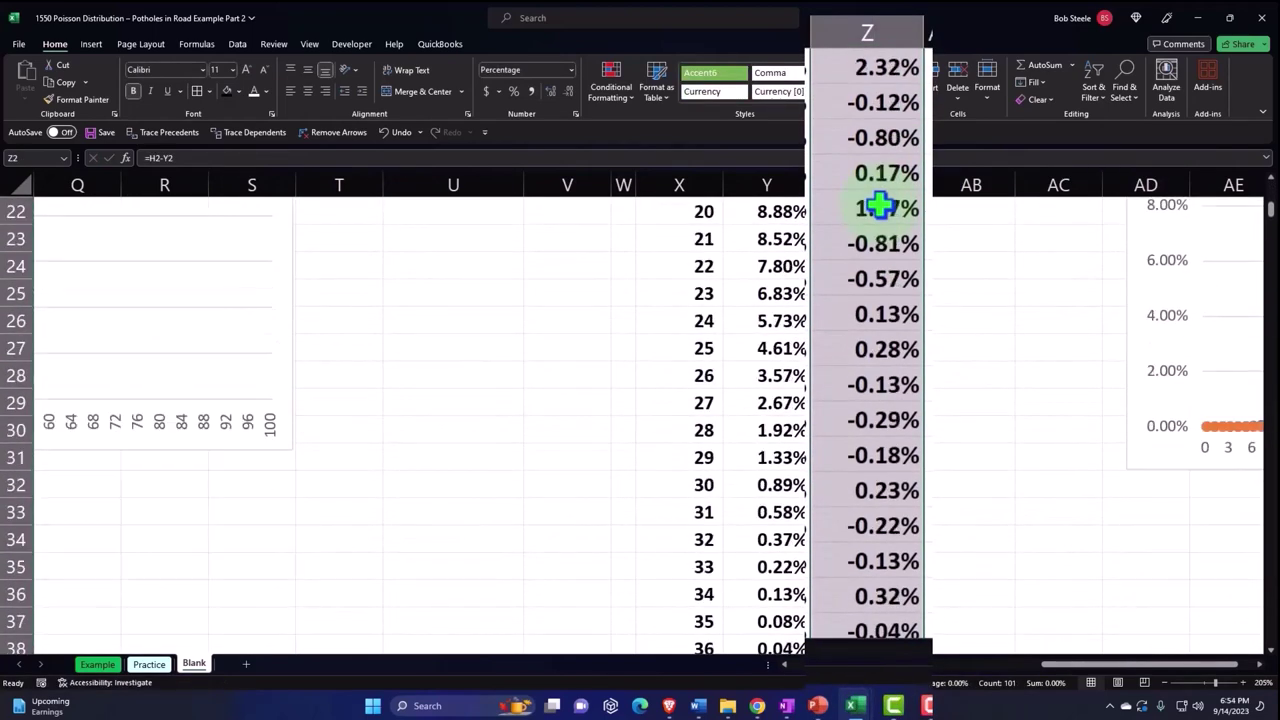
pyautogui.scroll(-10, 879, 206)
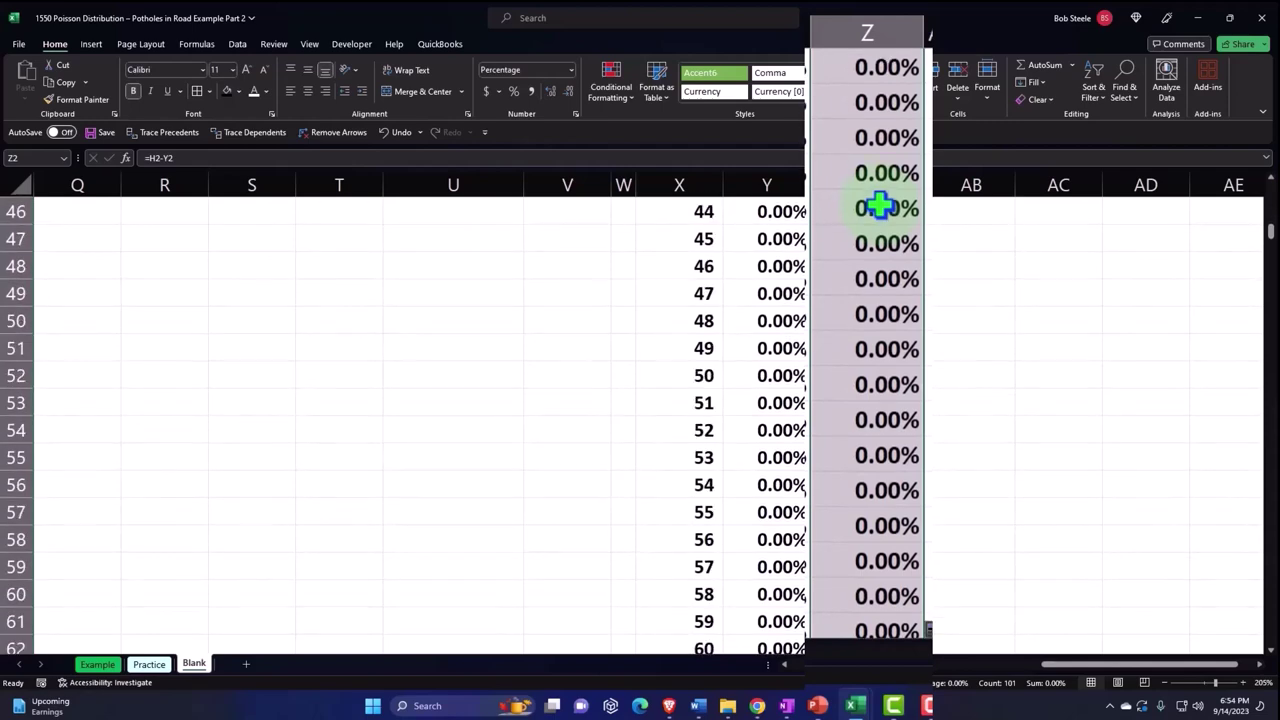
pyautogui.scroll(-9, 879, 206)
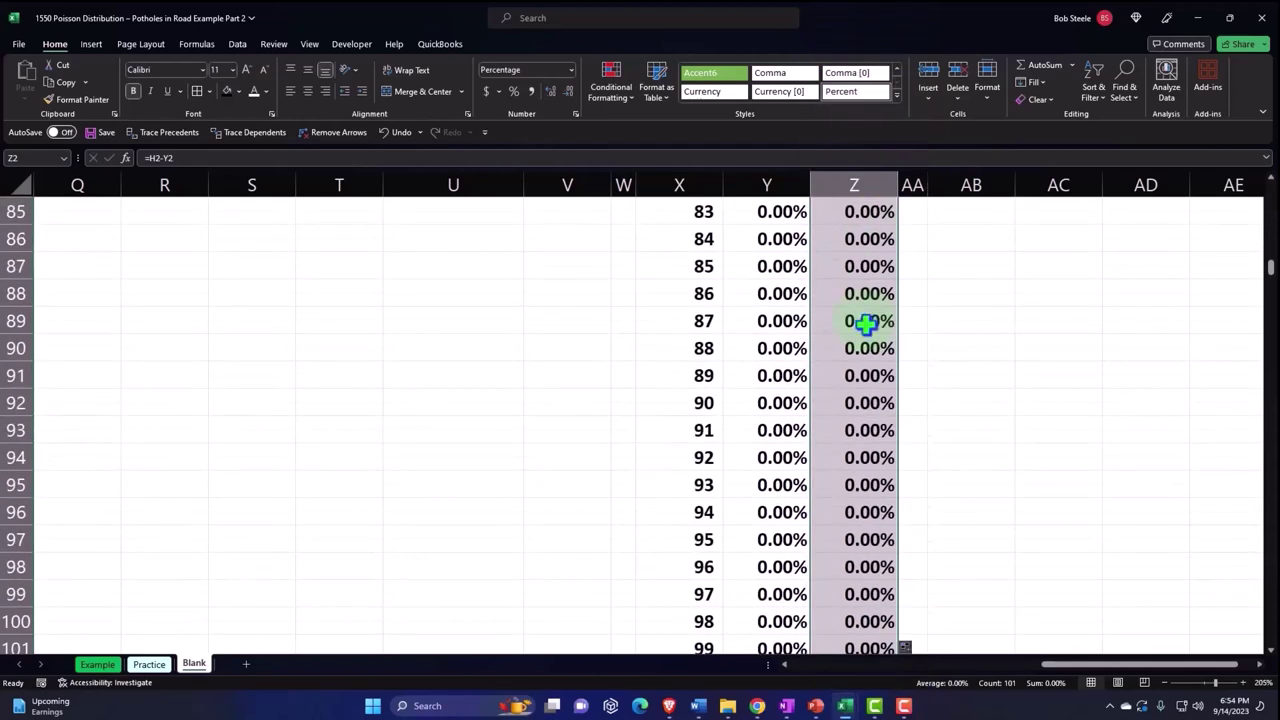
pyautogui.scroll(2, 891, 456)
pyautogui.scroll(20, 891, 456)
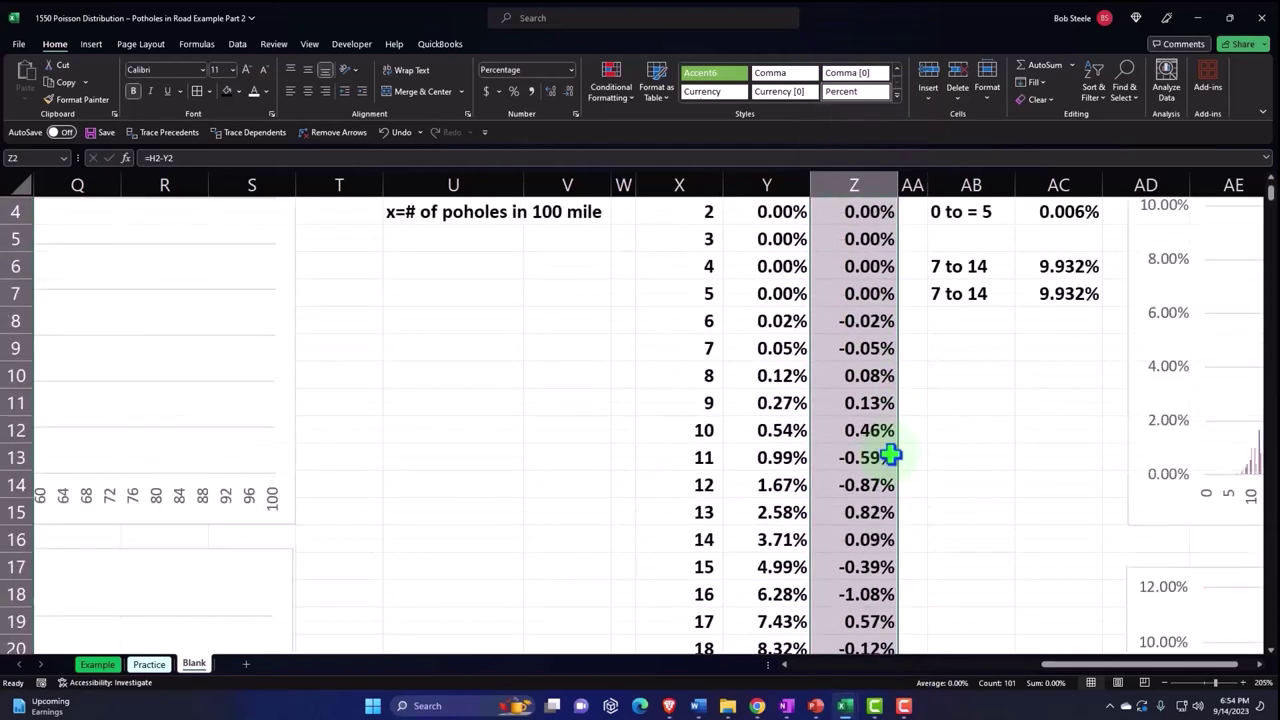
pyautogui.click(672, 265)
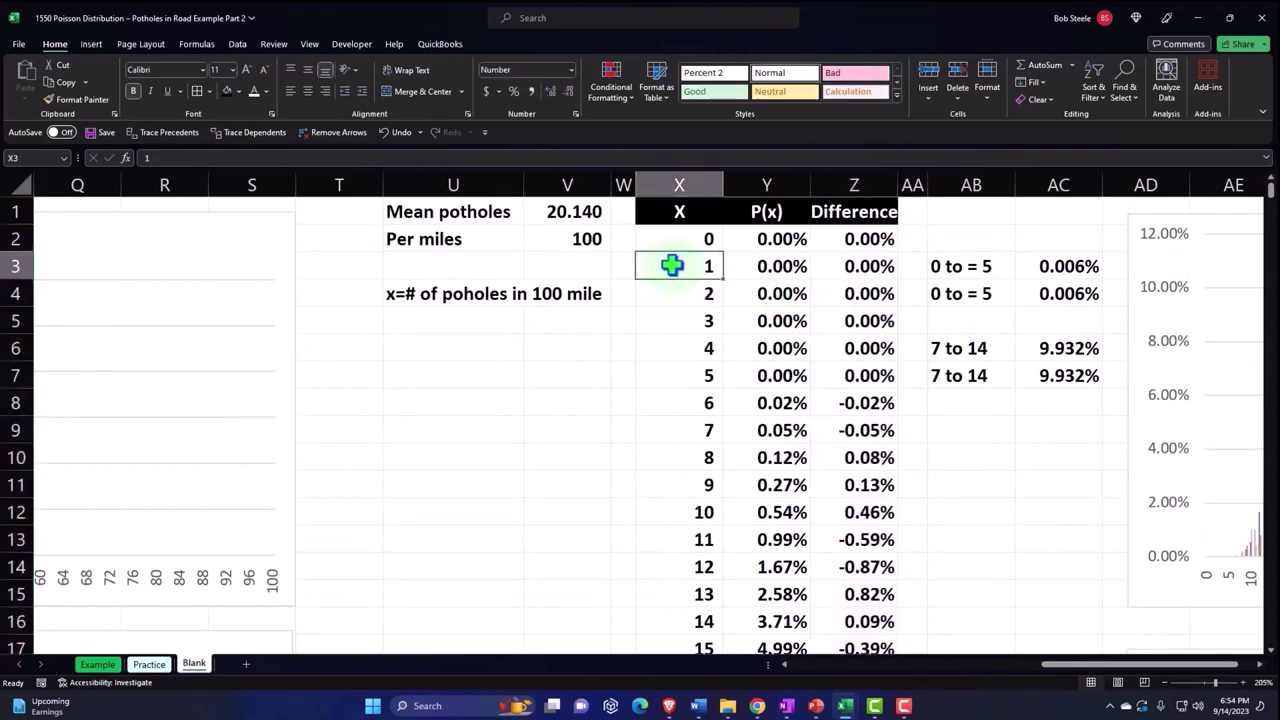
# Fill the X data column with a custom pale blue colour.
pyautogui.press('Left')
pyautogui.press('Left')
pyautogui.press('Left')
pyautogui.press('Left')
pyautogui.press('Left')
pyautogui.press('Left')
pyautogui.press('Left')
pyautogui.press('Left')
pyautogui.press('Left')
pyautogui.press('Left')
pyautogui.press('Left')
pyautogui.press('Left')
pyautogui.press('Left')
pyautogui.press('Left')
pyautogui.press('Left')
pyautogui.press('Left')
pyautogui.press('Left')
pyautogui.press('Left')
pyautogui.press('Left')
pyautogui.press('Left')
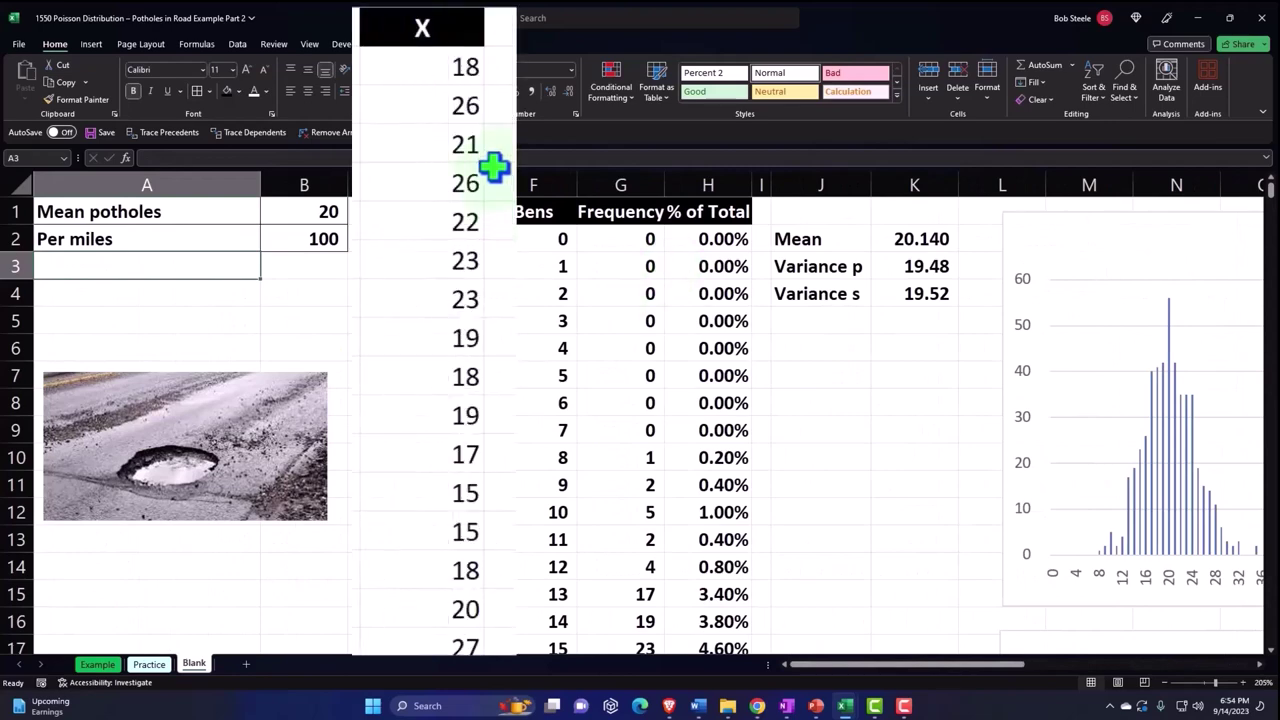
pyautogui.click(443, 72)
pyautogui.hotkey('ctrl', 'shift', 'Down')
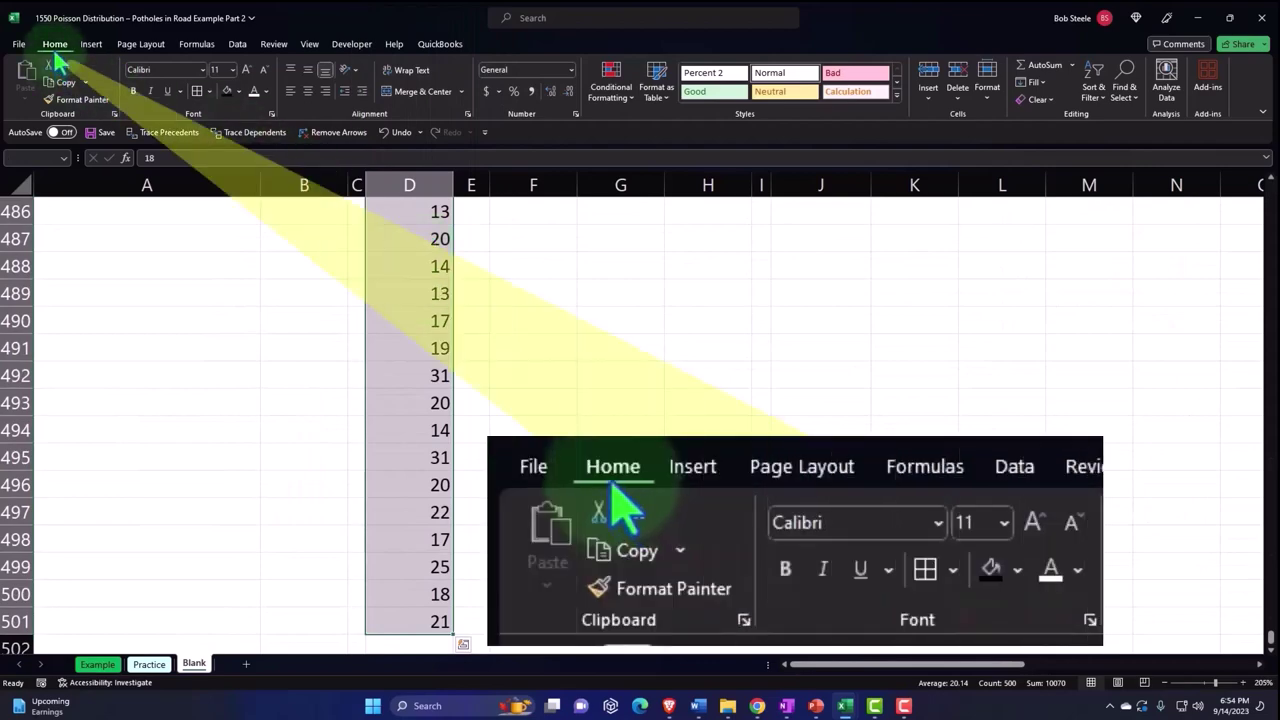
pyautogui.hotkey('ctrl', 'BackSpace')
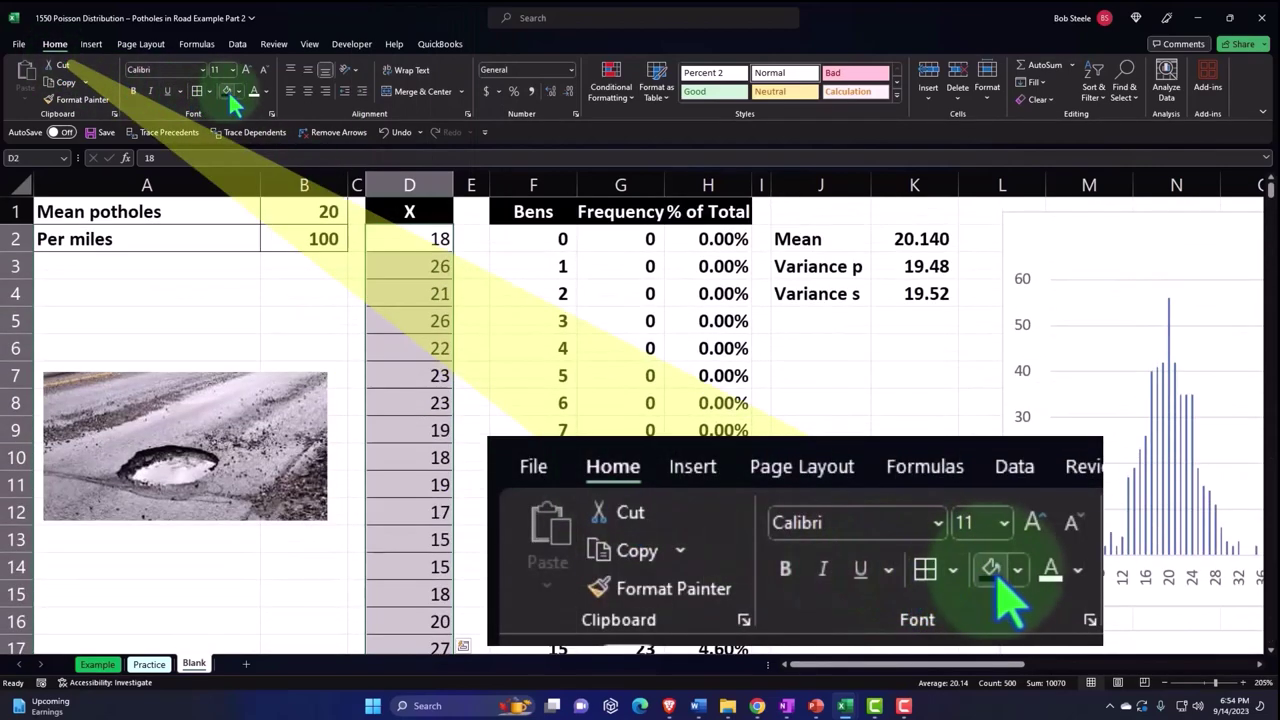
pyautogui.click(238, 92)
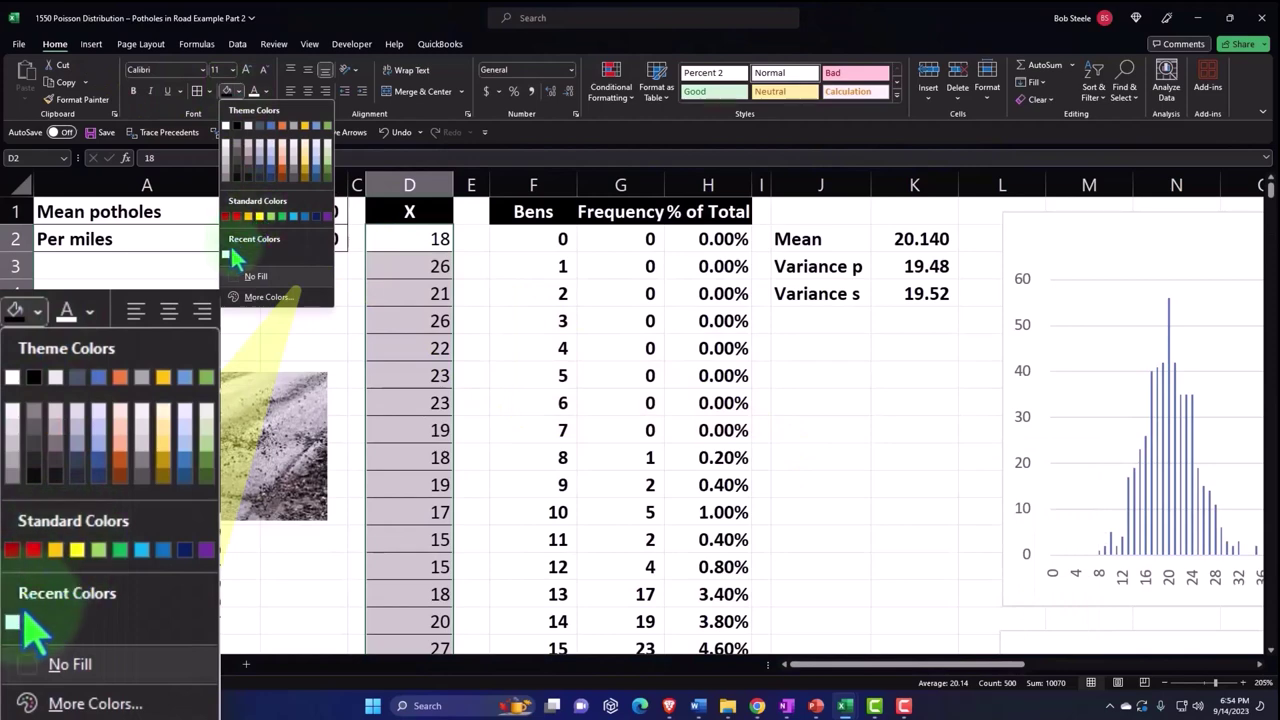
pyautogui.click(240, 298)
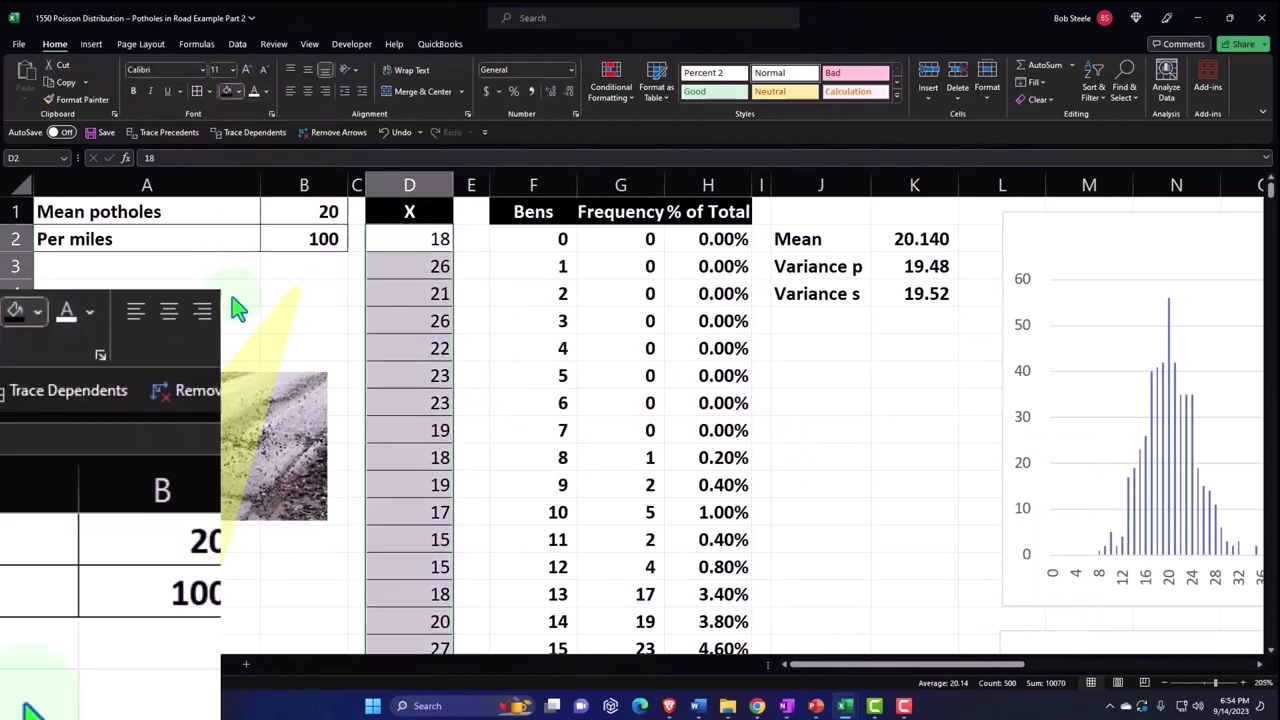
pyautogui.click(838, 294)
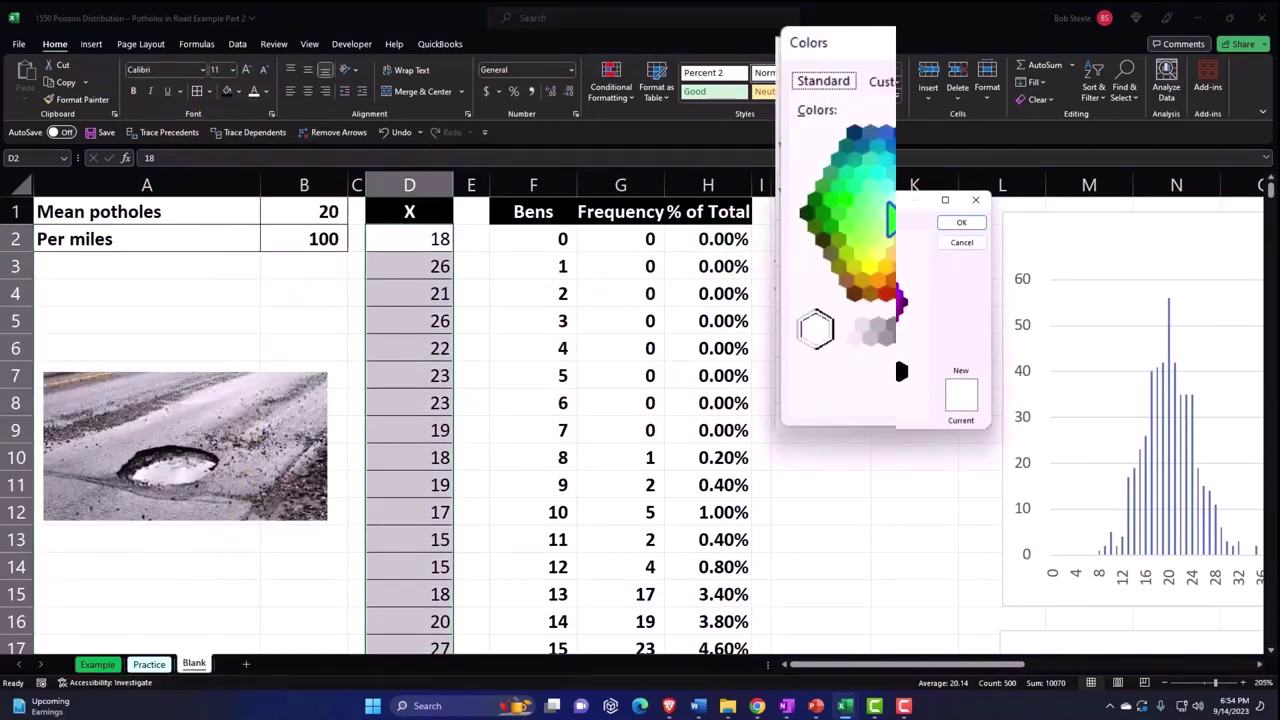
pyautogui.click(961, 222)
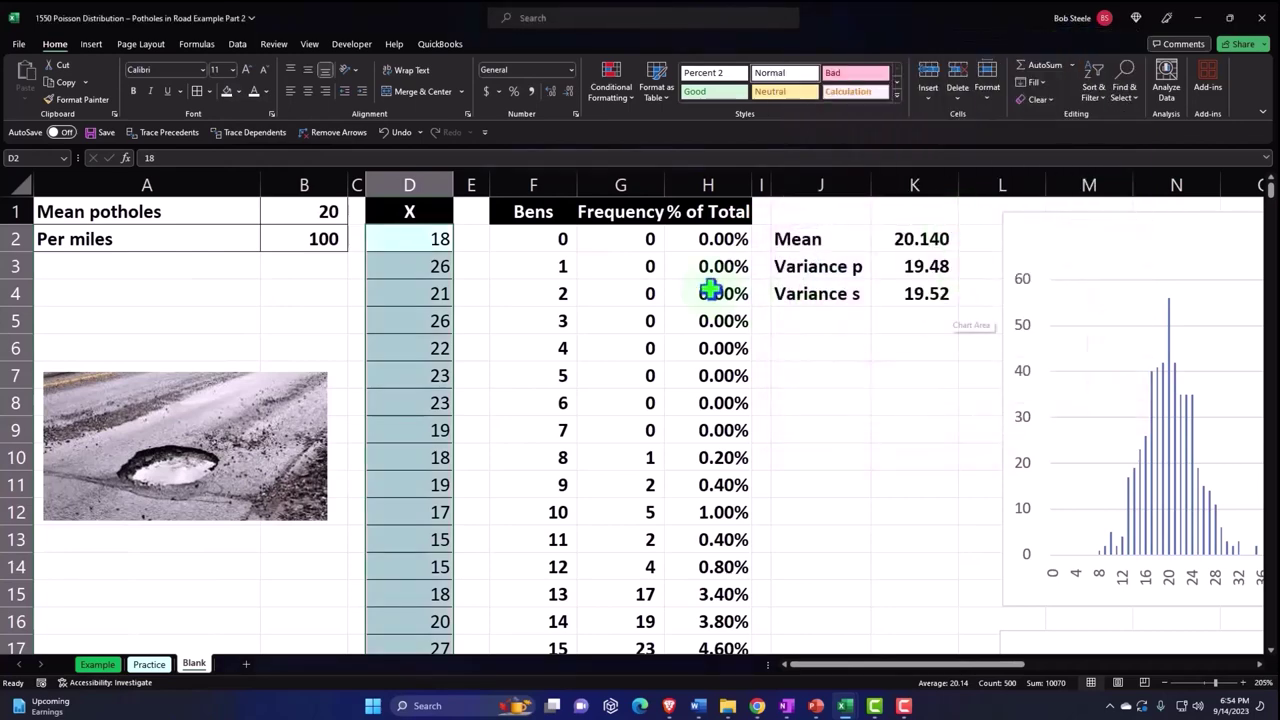
# Give the Bens/Frequency/% of Total table and the Mean and Variance cells the light blue fill.
pyautogui.click(620, 239)
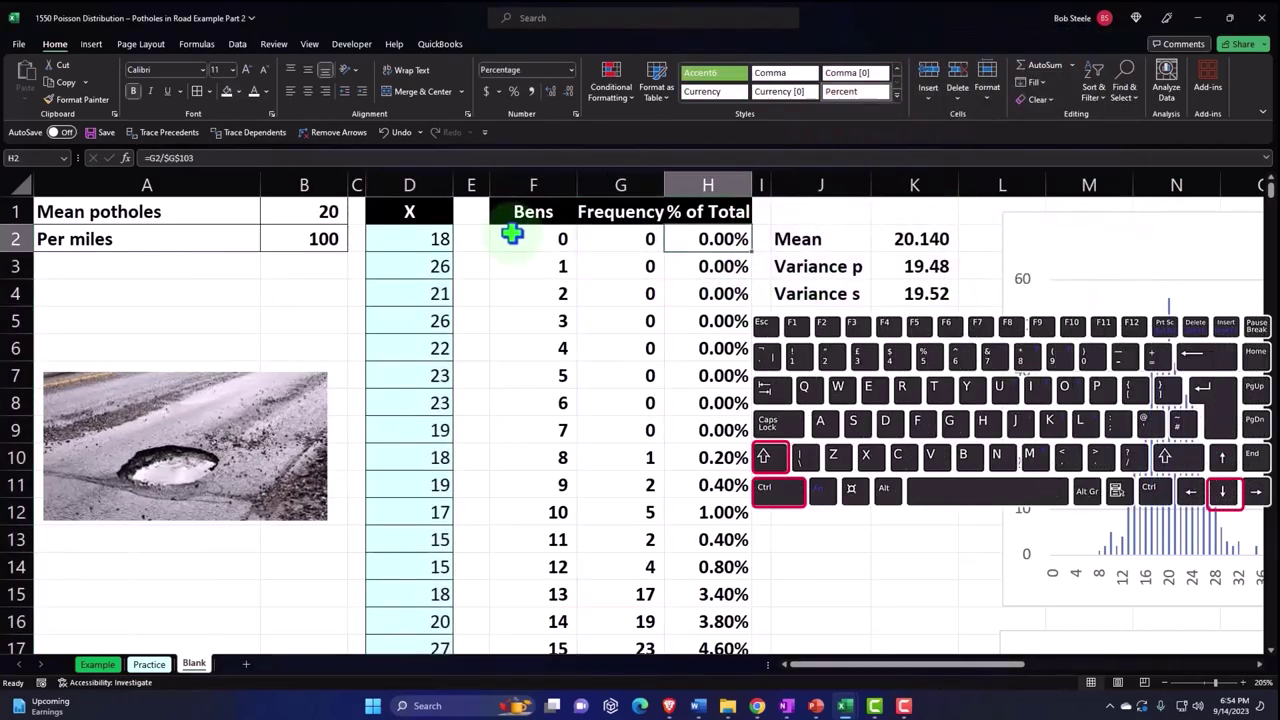
pyautogui.click(512, 234)
pyautogui.hotkey('ctrl', 'shift', 'Right')
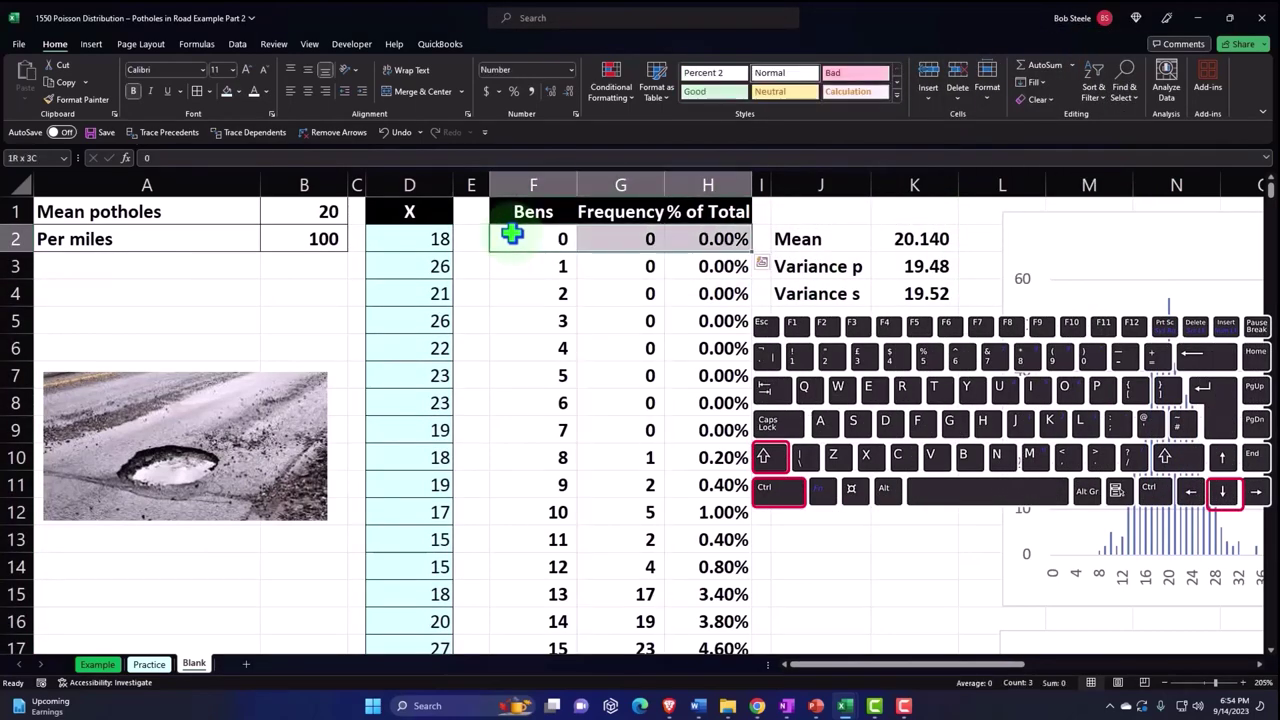
pyautogui.hotkey('ctrl', 'shift', 'Down')
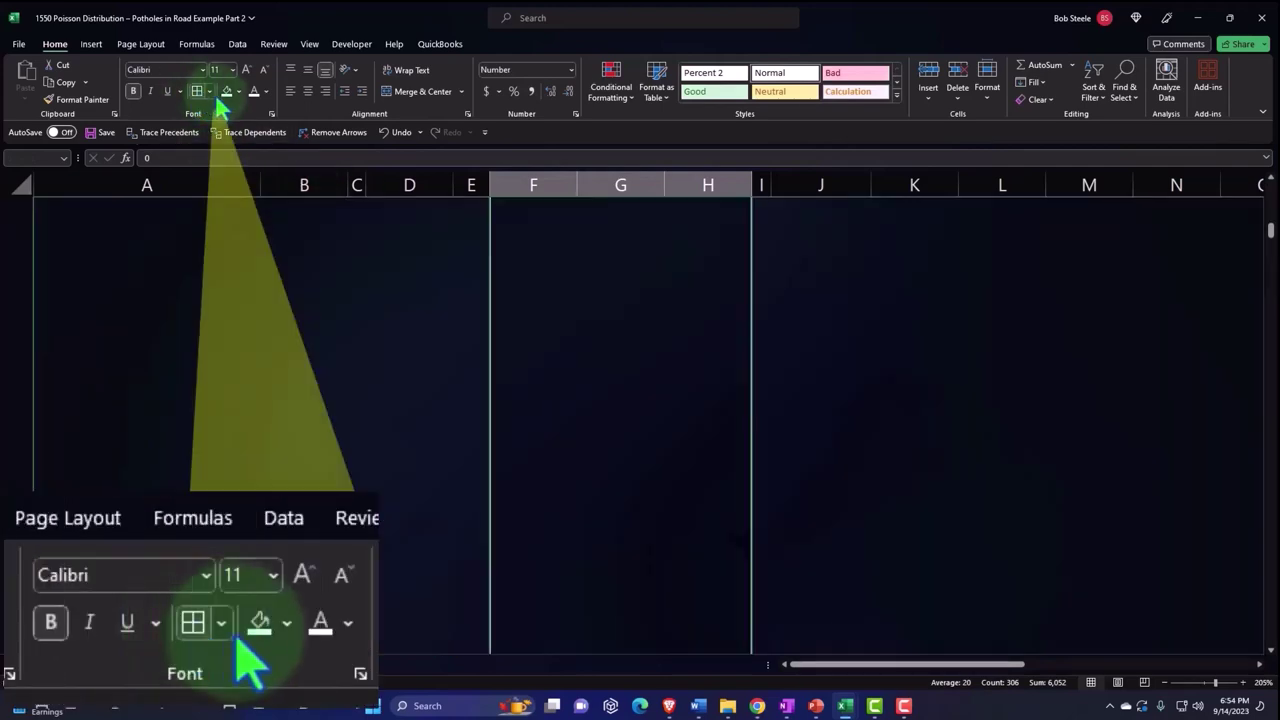
pyautogui.hotkey('ctrl', 'BackSpace')
pyautogui.click(650, 245)
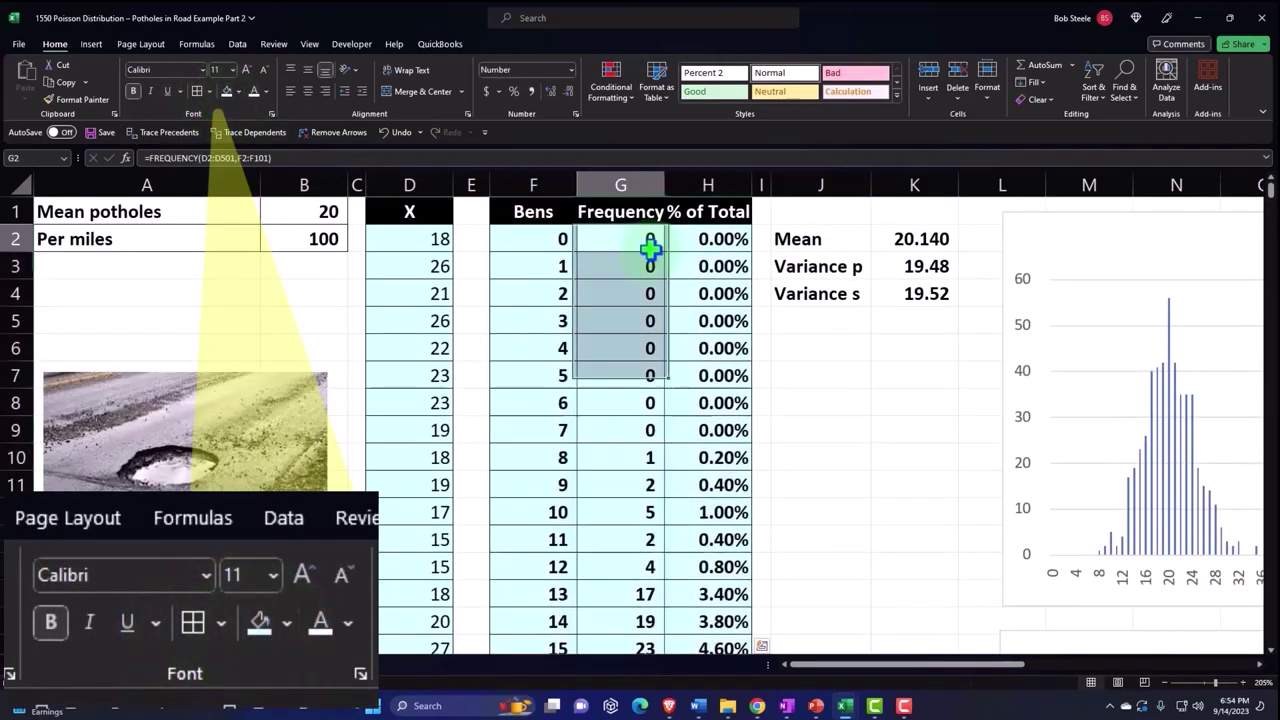
pyautogui.press('Right')
pyautogui.press('Right')
pyautogui.press('Right')
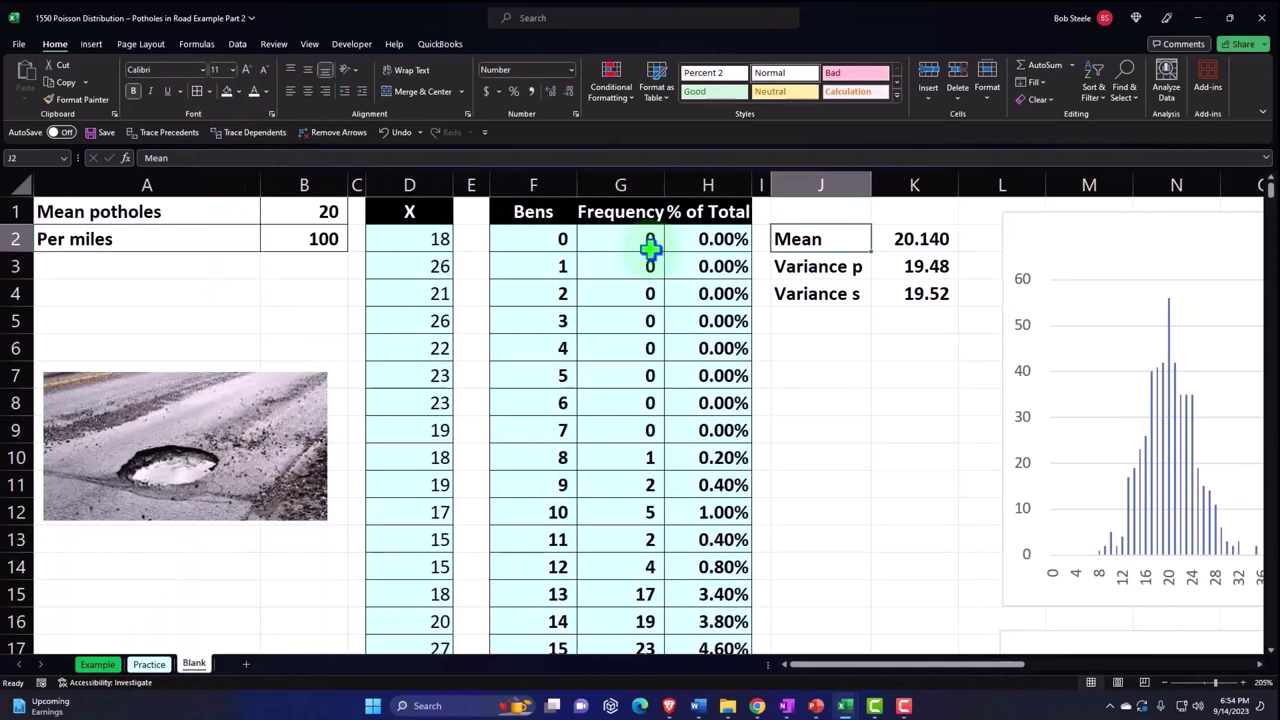
pyautogui.hotkey('shift', 'Right')
pyautogui.hotkey('shift', 'Down')
pyautogui.hotkey('shift', 'Down')
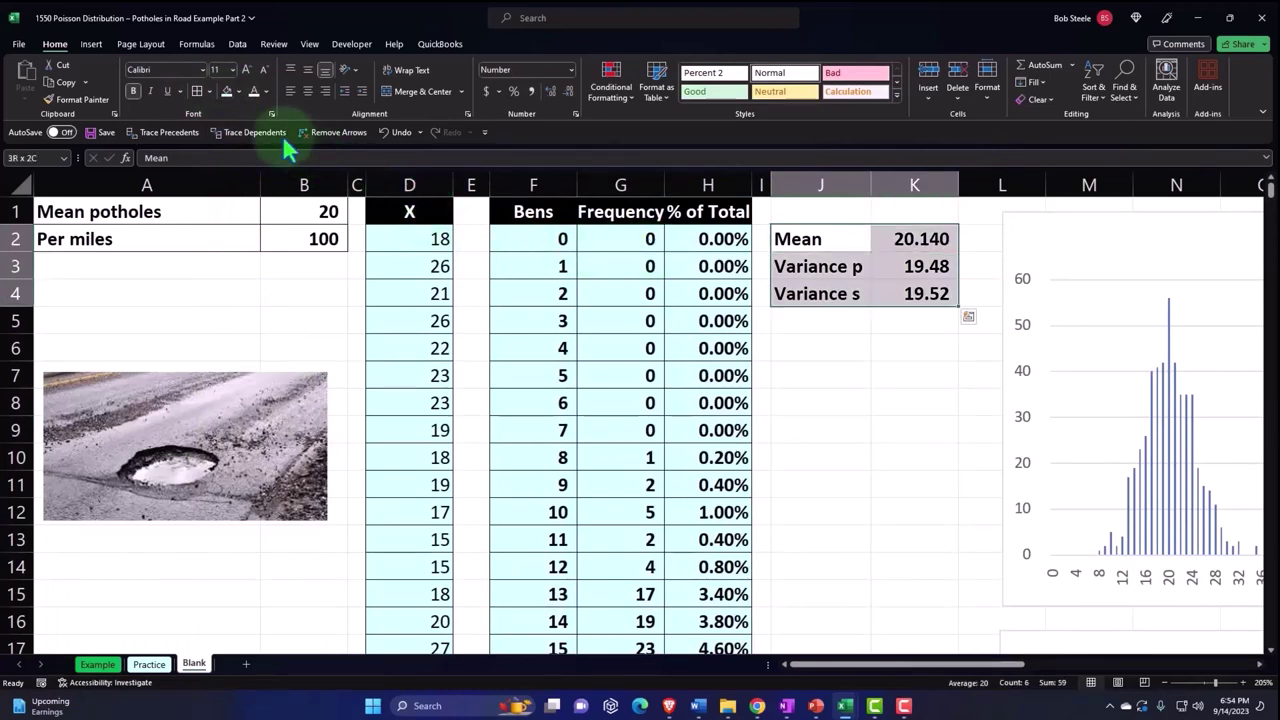
pyautogui.click(228, 92)
# Fill the mean potholes inputs U1:V4 light blue and add all borders.
pyautogui.click(830, 366)
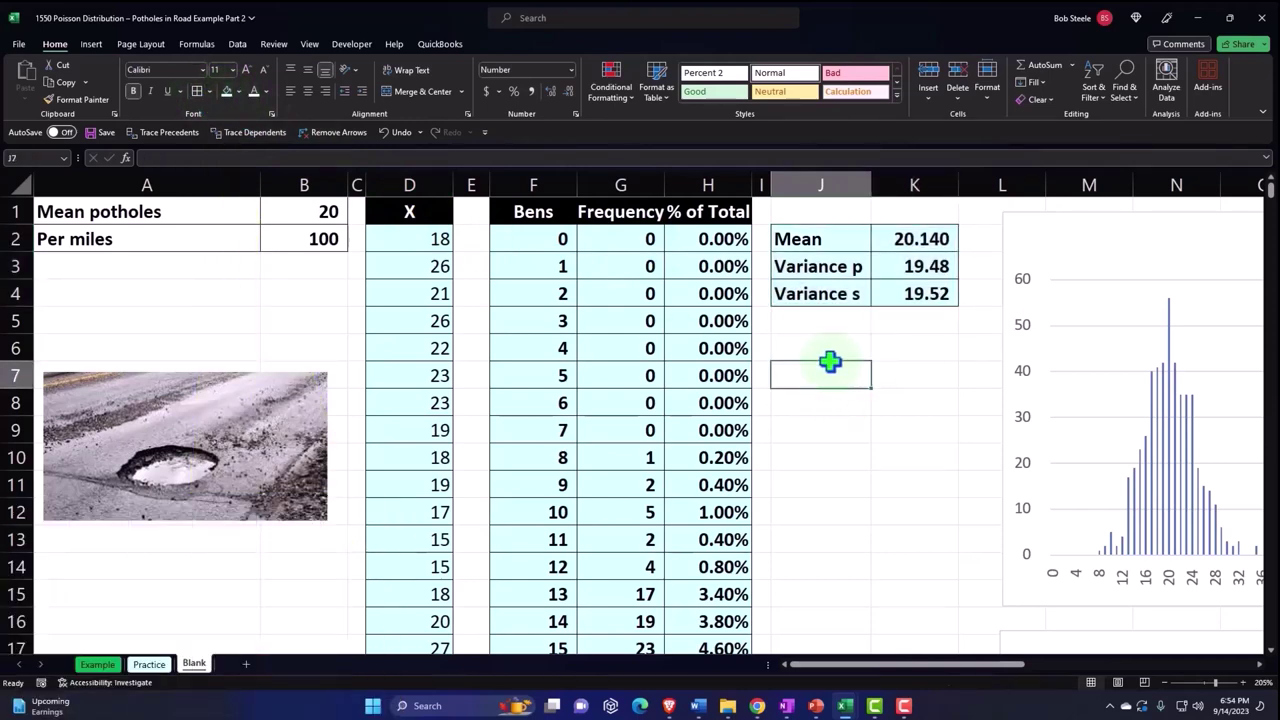
pyautogui.press('Right')
pyautogui.press('Right')
pyautogui.press('Right')
pyautogui.press('Right')
pyautogui.press('Right')
pyautogui.press('Right')
pyautogui.press('Right')
pyautogui.press('Right')
pyautogui.press('Right')
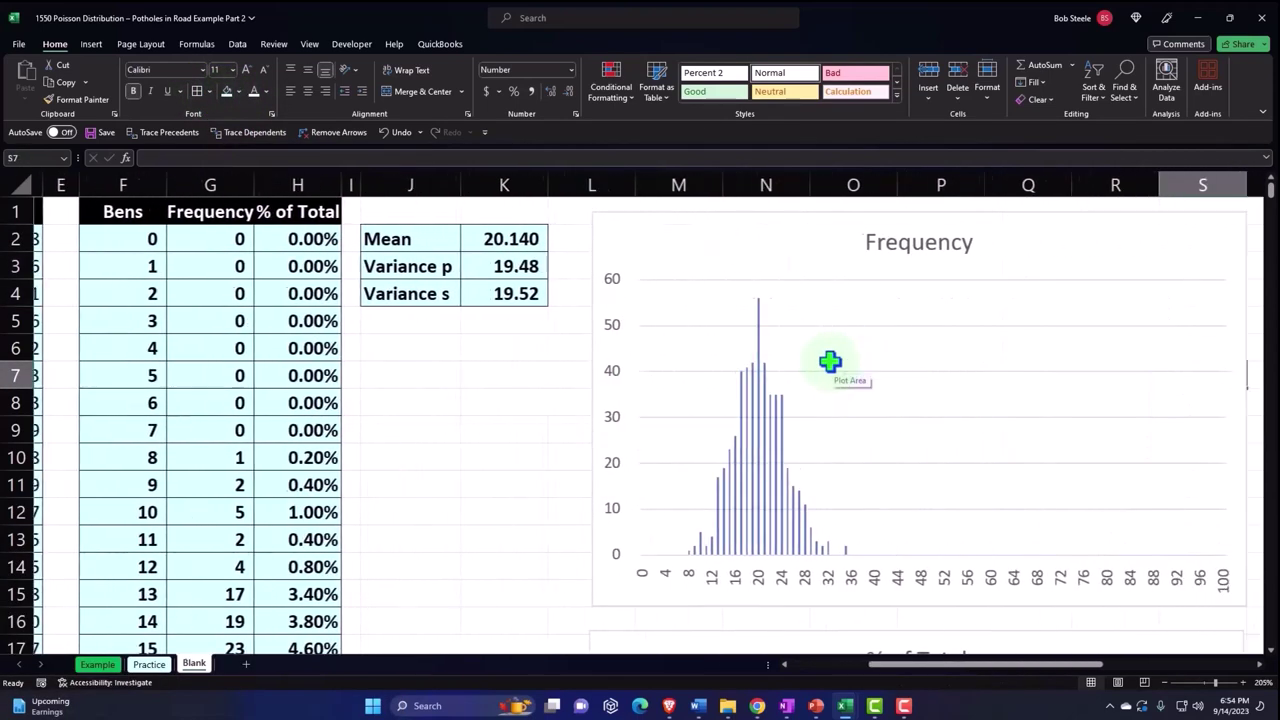
pyautogui.press('Right')
pyautogui.press('Right')
pyautogui.press('Right')
pyautogui.press('Right')
pyautogui.press('Right')
pyautogui.press('Right')
pyautogui.press('Right')
pyautogui.press('Right')
pyautogui.press('Right')
pyautogui.press('Right')
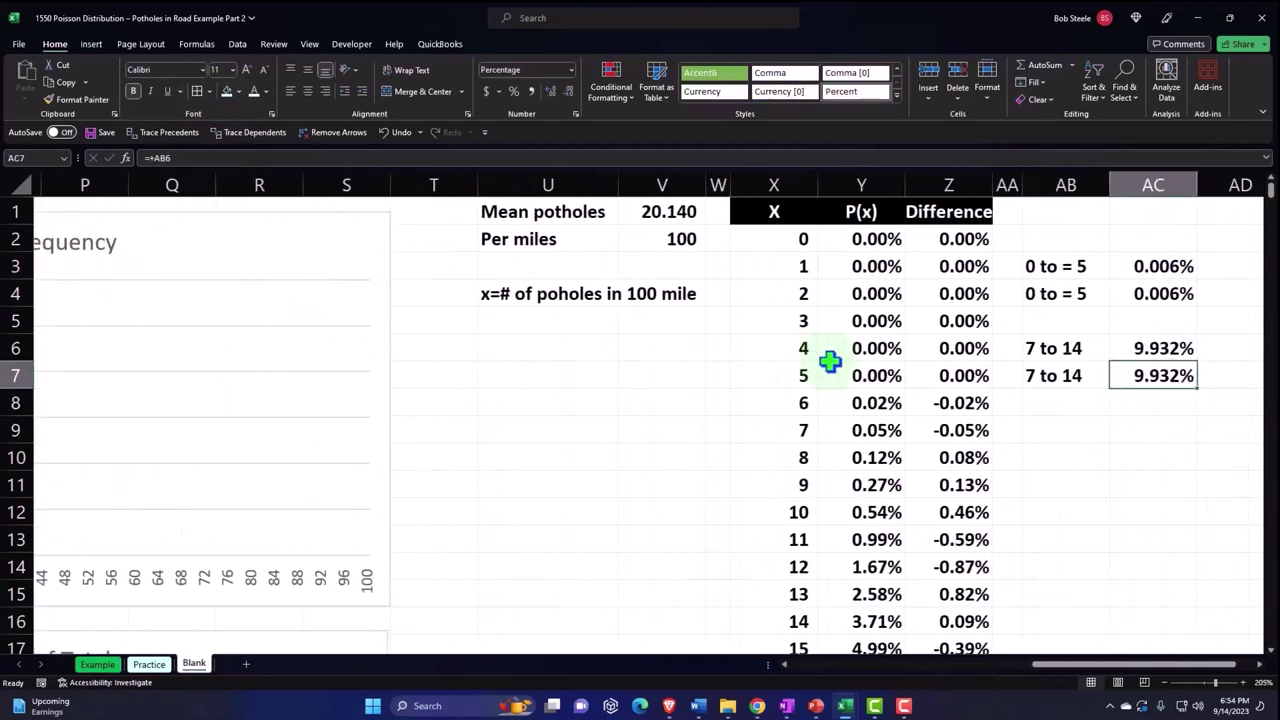
pyautogui.press('Right')
pyautogui.press('Right')
pyautogui.press('Right')
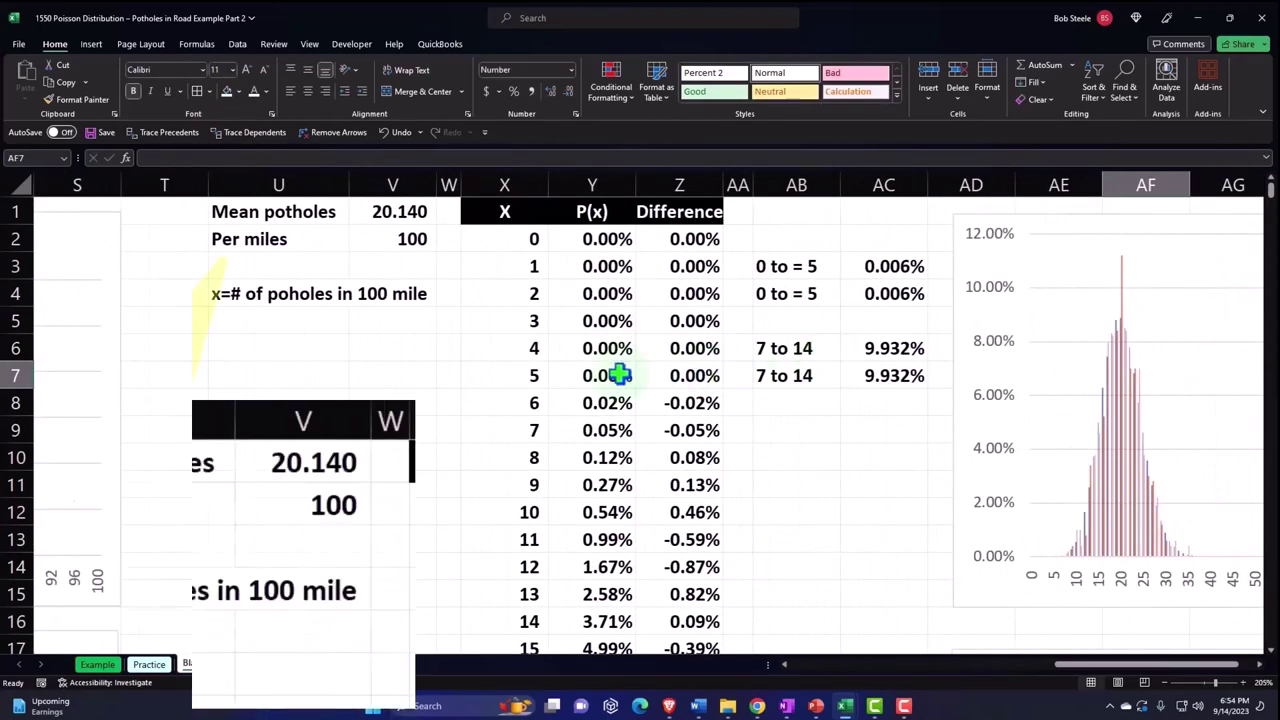
pyautogui.click(312, 352)
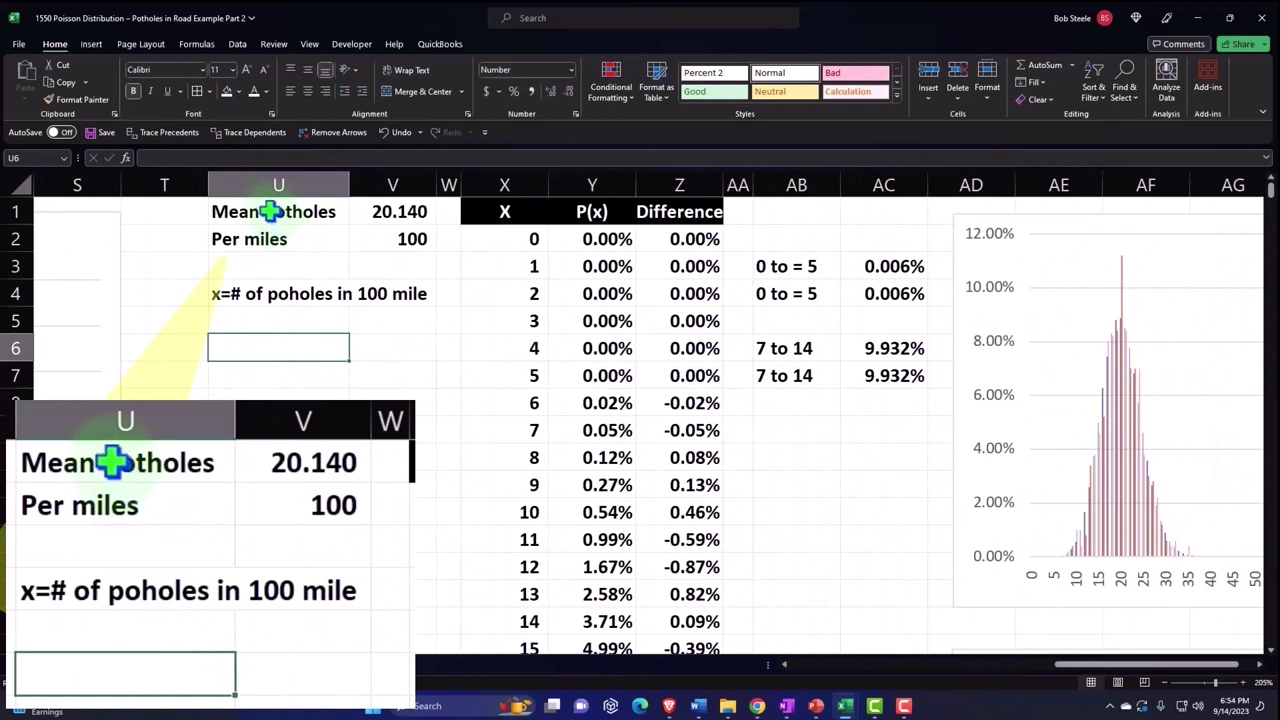
pyautogui.moveTo(251, 211); pyautogui.dragTo(378, 293)
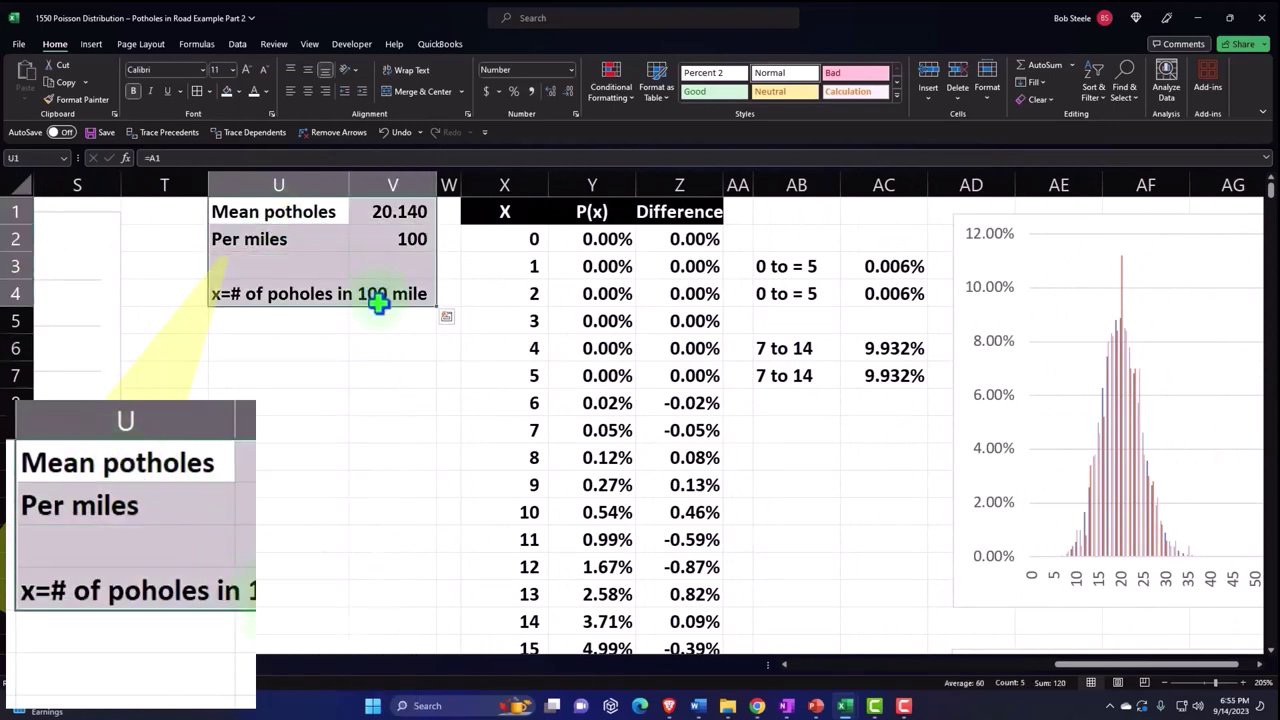
pyautogui.click(227, 91)
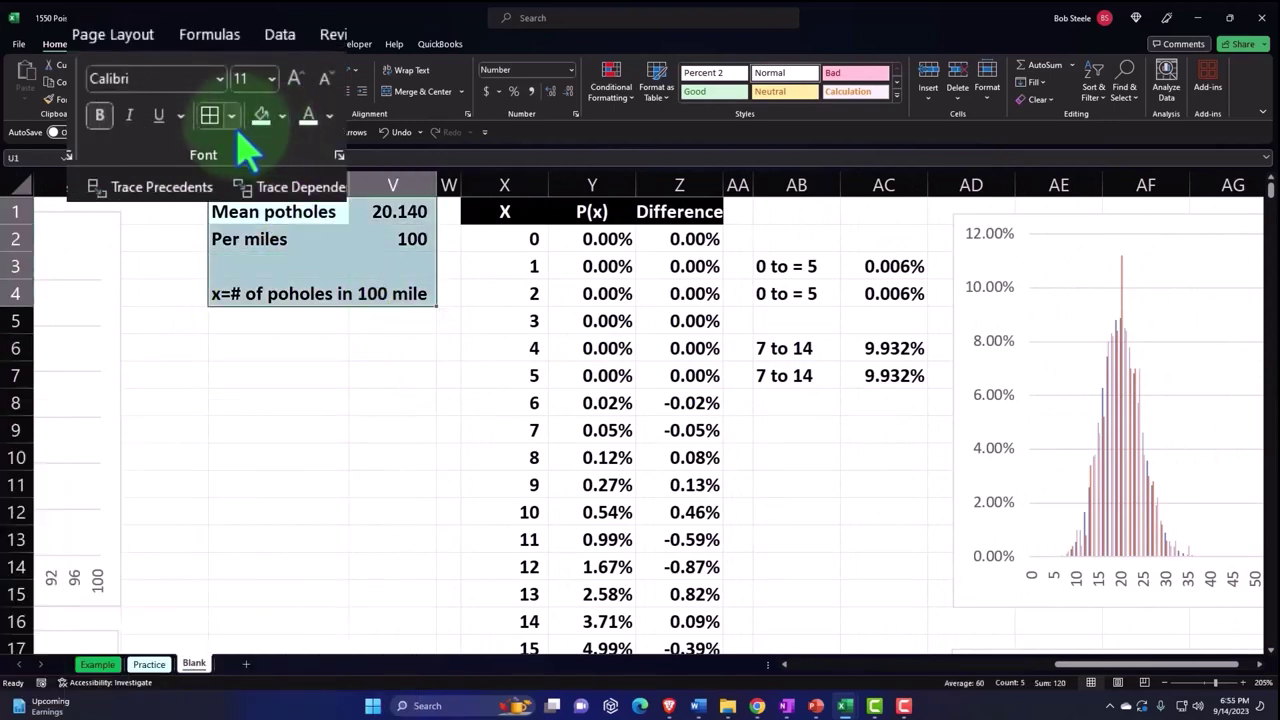
pyautogui.click(197, 91)
# Light-blue fill the X, P(x) and Difference table down to the Total row.
pyautogui.click(495, 242)
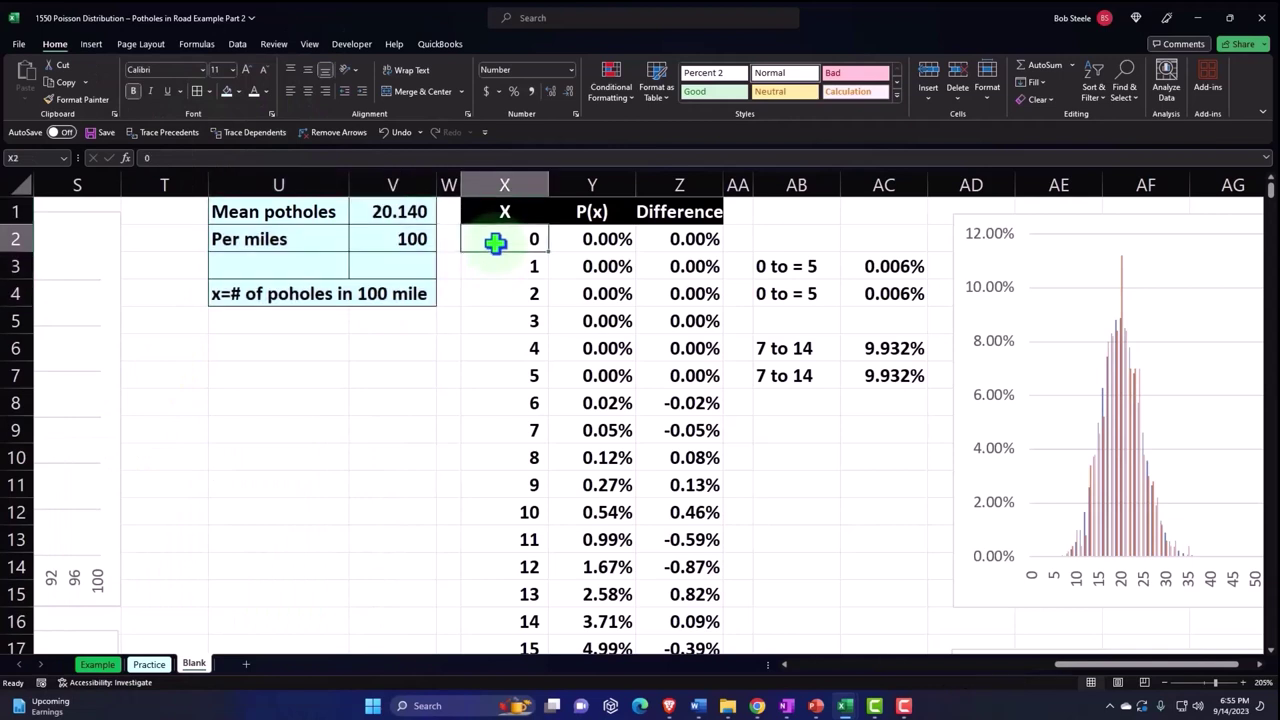
pyautogui.hotkey('shift', 'Right')
pyautogui.hotkey('shift', 'Right')
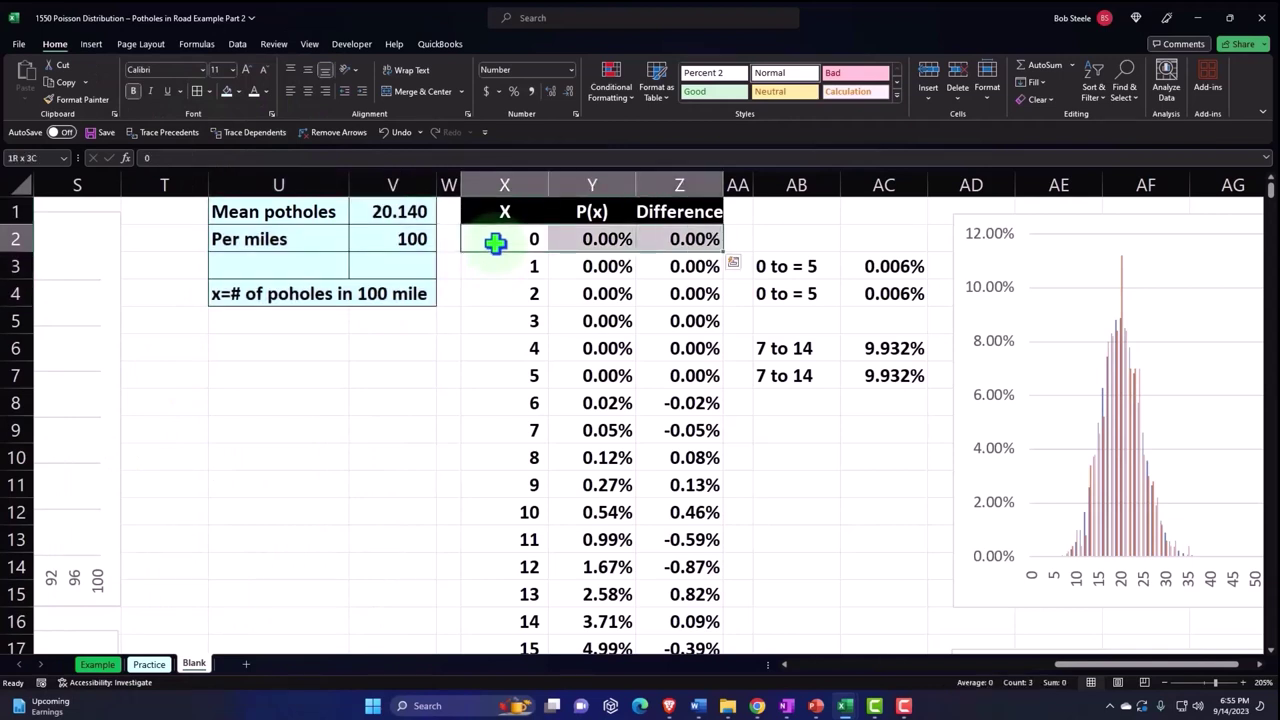
pyautogui.hotkey('ctrl', 'shift', 'Down')
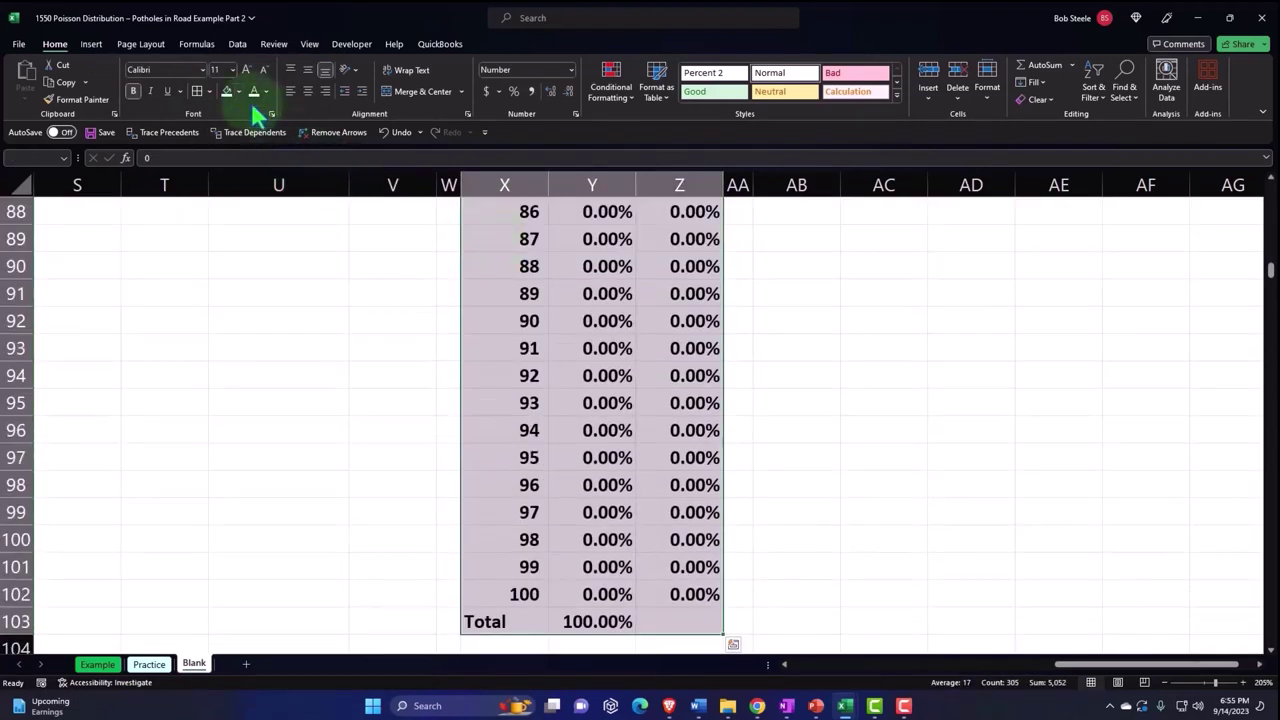
pyautogui.hotkey('ctrl', 'BackSpace')
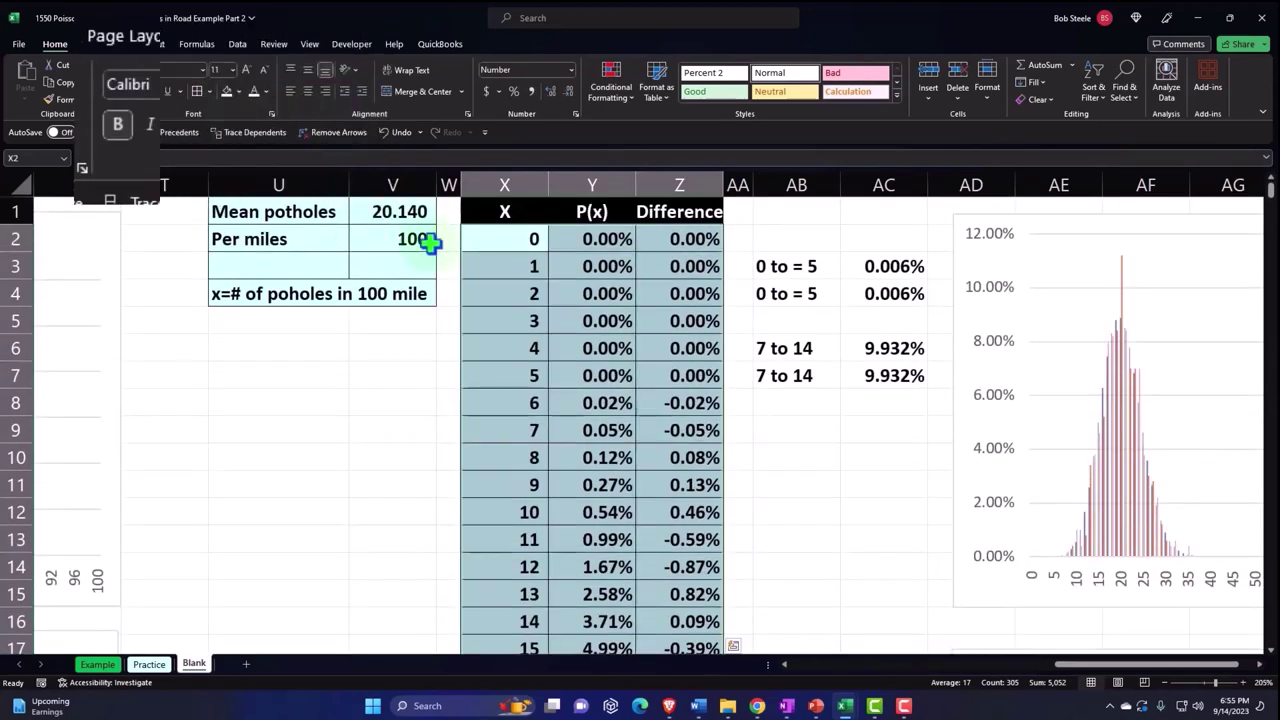
pyautogui.click(505, 243)
# Fill the range probability cells AB2:AC7 light blue.
pyautogui.press('Right')
pyautogui.press('Right')
pyautogui.press('Right')
pyautogui.press('Right')
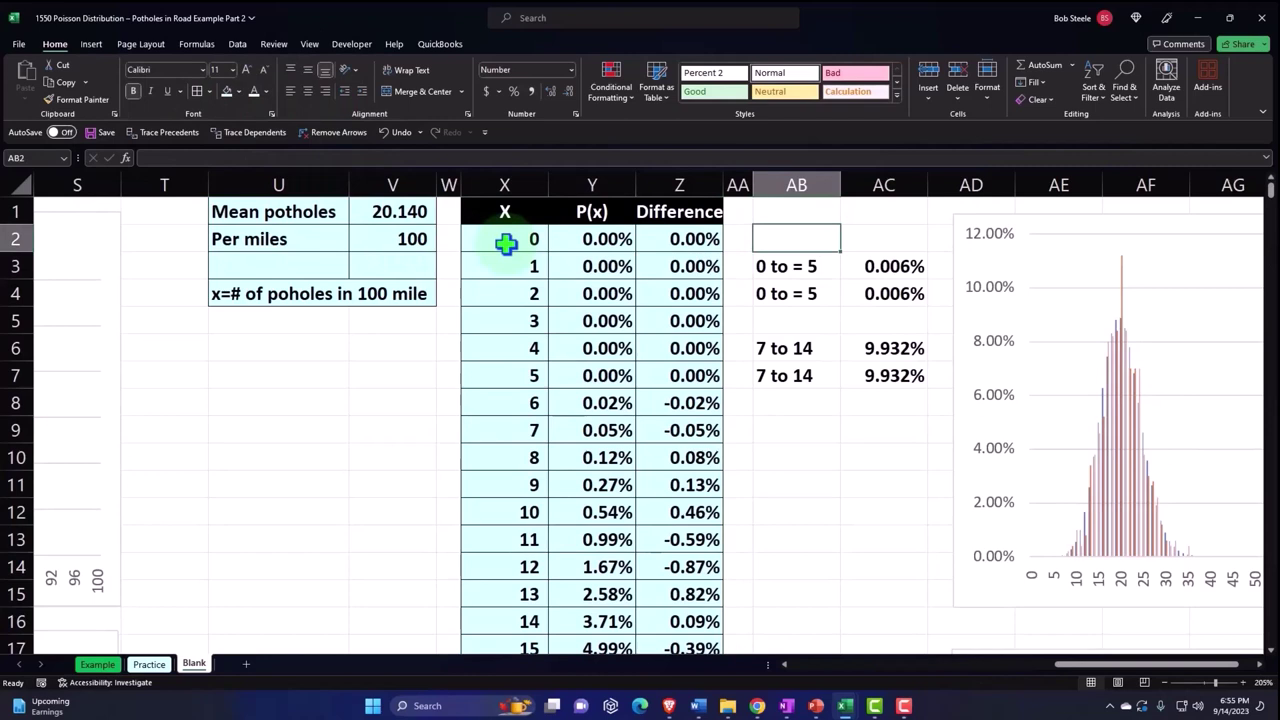
pyautogui.hotkey('shift', 'Right')
pyautogui.hotkey('shift', 'Down')
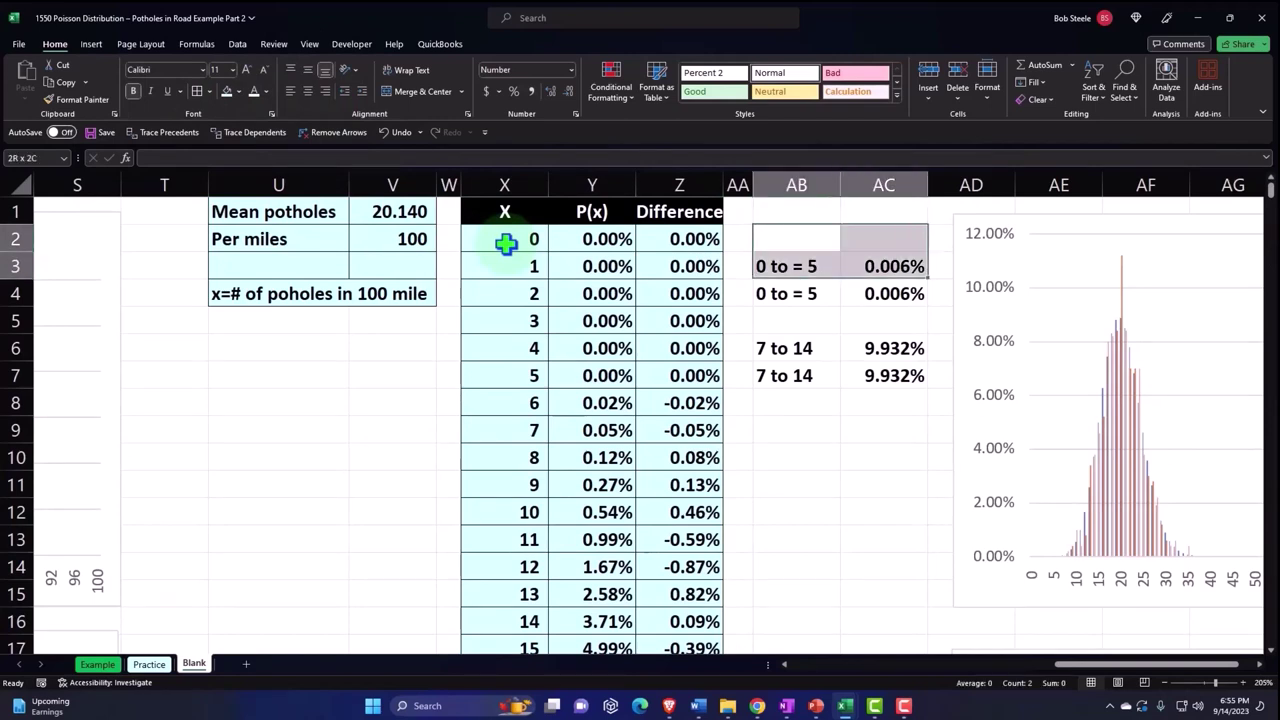
pyautogui.hotkey('shift', 'Down')
pyautogui.hotkey('shift', 'Down')
pyautogui.hotkey('shift', 'Down')
pyautogui.hotkey('shift', 'Down')
pyautogui.hotkey('ctrl', 'shift', 'Down')
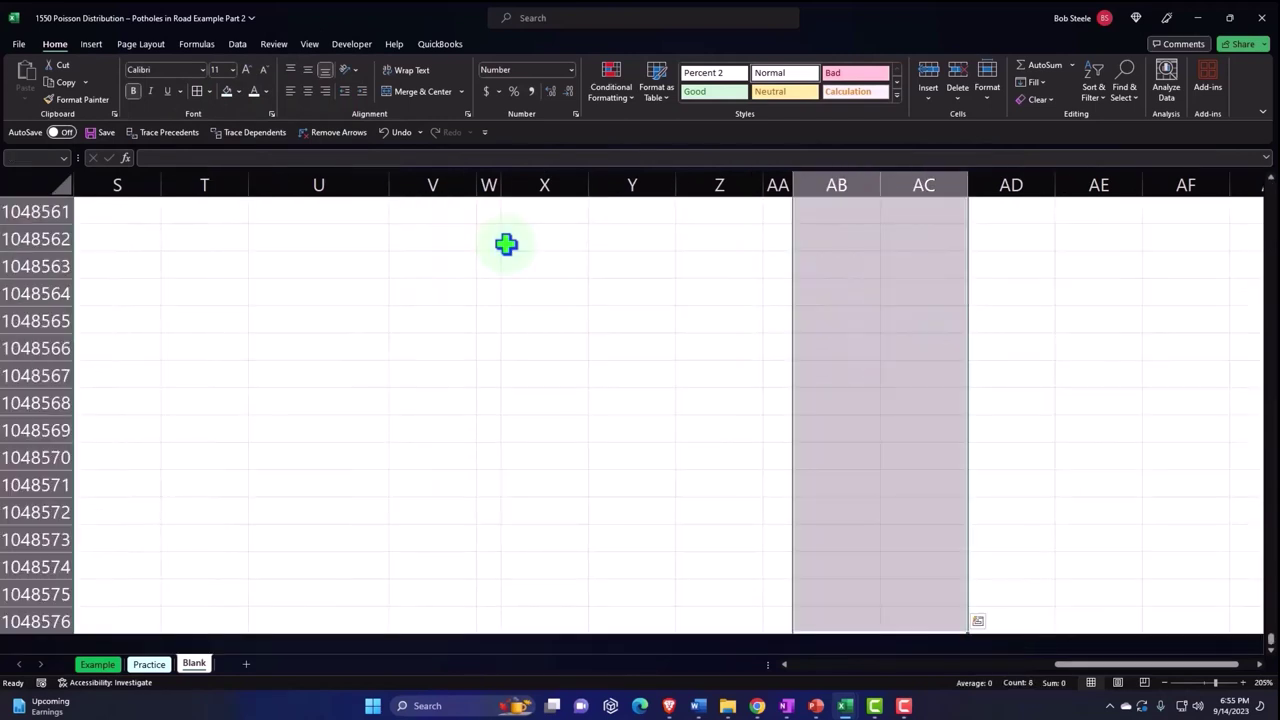
pyautogui.scroll(12, 505, 244)
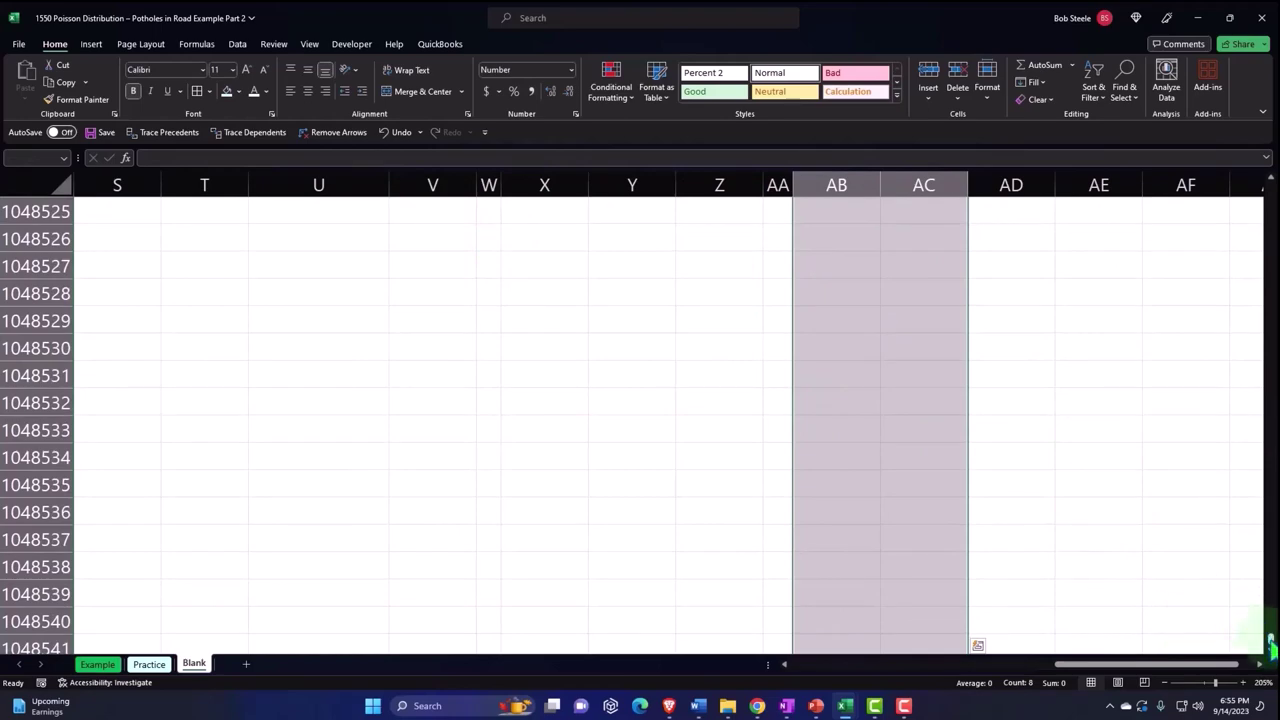
pyautogui.moveTo(1272, 648); pyautogui.dragTo(1268, 195)
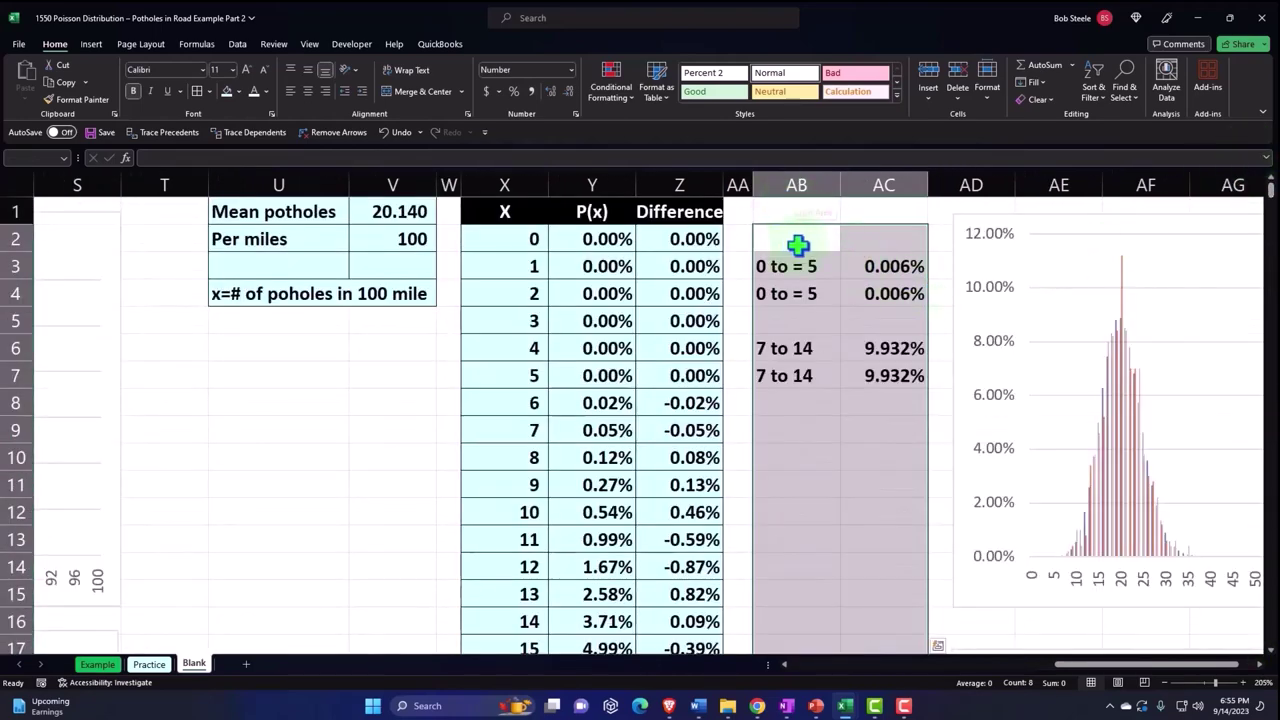
pyautogui.moveTo(797, 244); pyautogui.dragTo(865, 363)
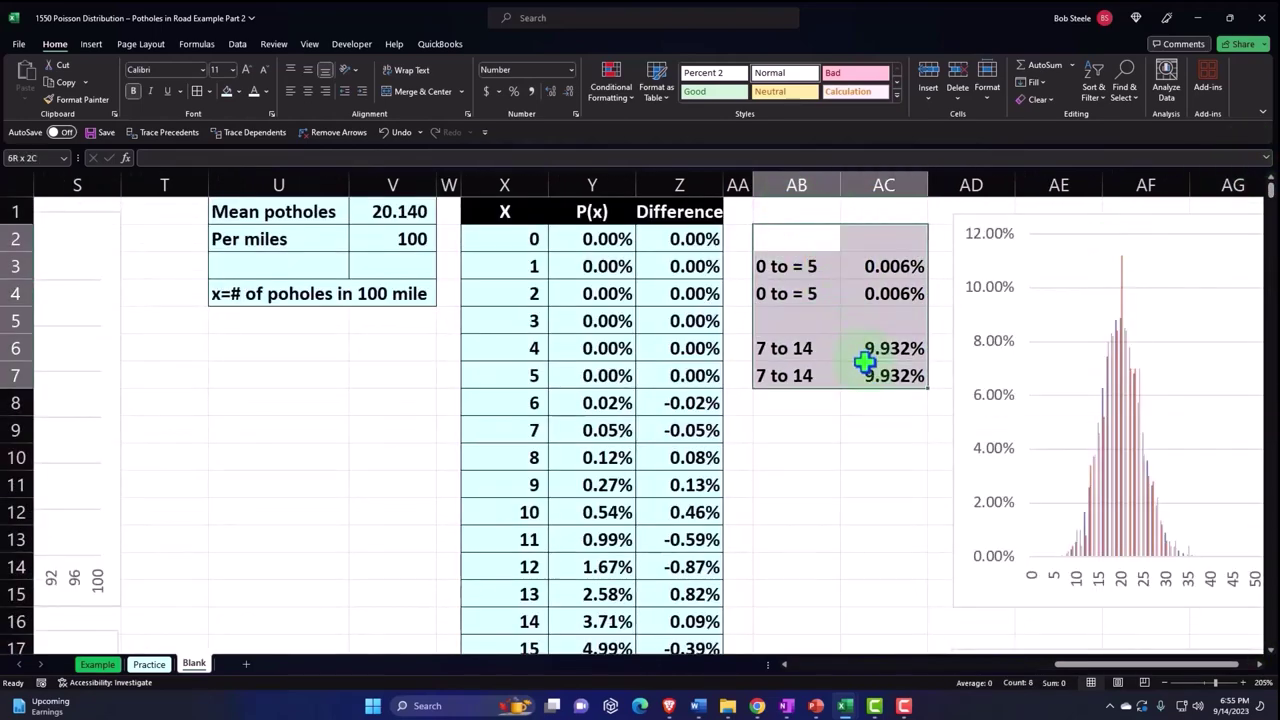
pyautogui.click(226, 91)
pyautogui.click(802, 371)
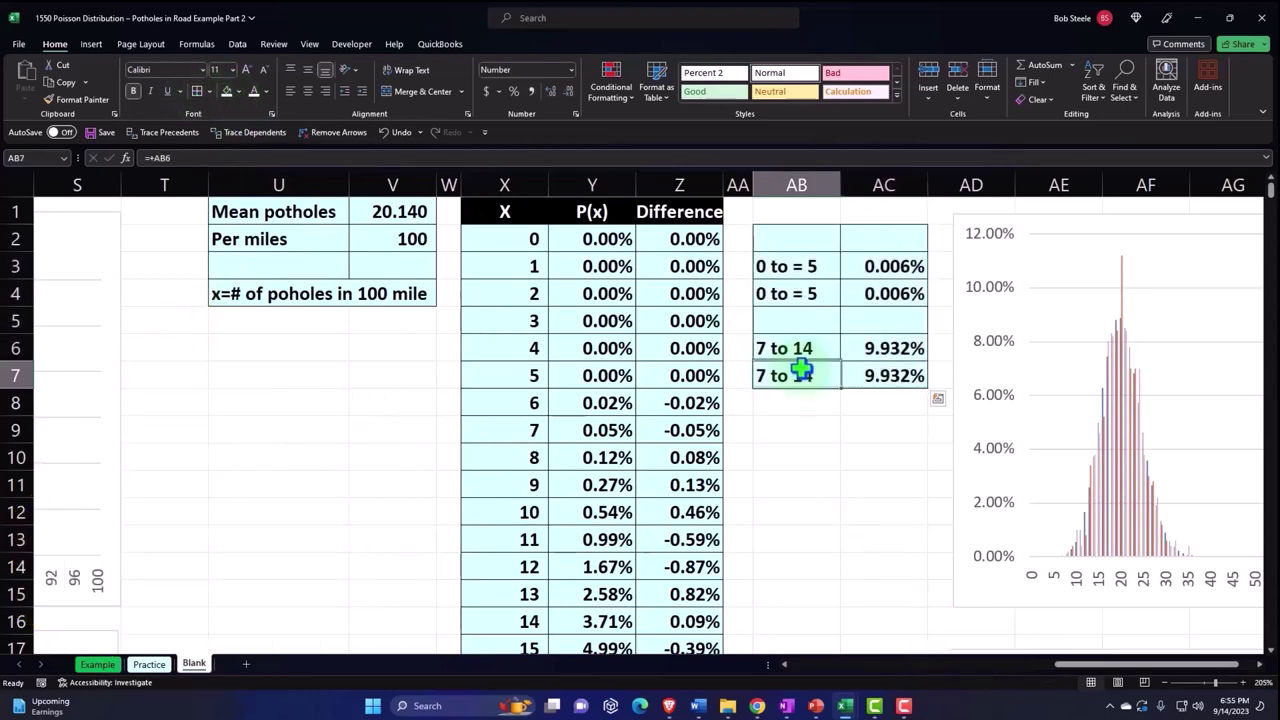
pyautogui.press('Right')
pyautogui.press('Right')
pyautogui.press('Right')
pyautogui.press('Right')
pyautogui.press('Right')
pyautogui.press('Right')
pyautogui.press('Right')
pyautogui.press('Right')
pyautogui.press('Right')
pyautogui.press('Right')
pyautogui.press('Right')
pyautogui.press('Right')
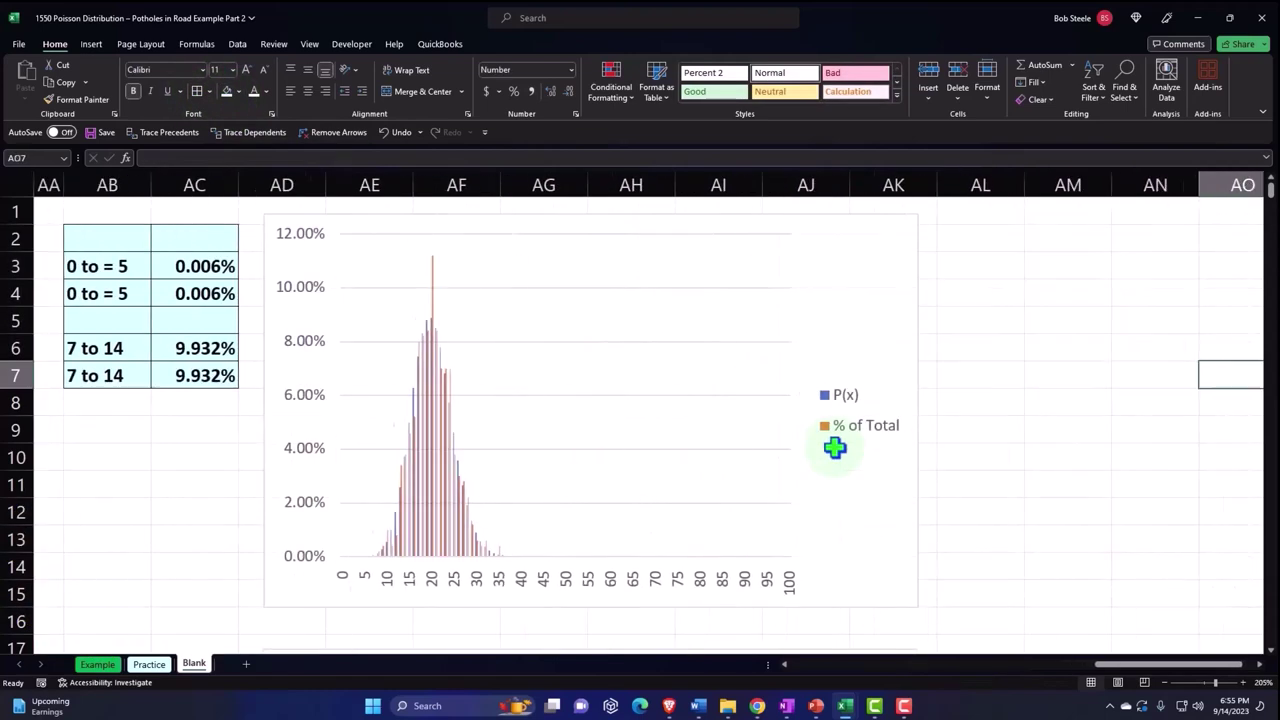
pyautogui.press('Home')
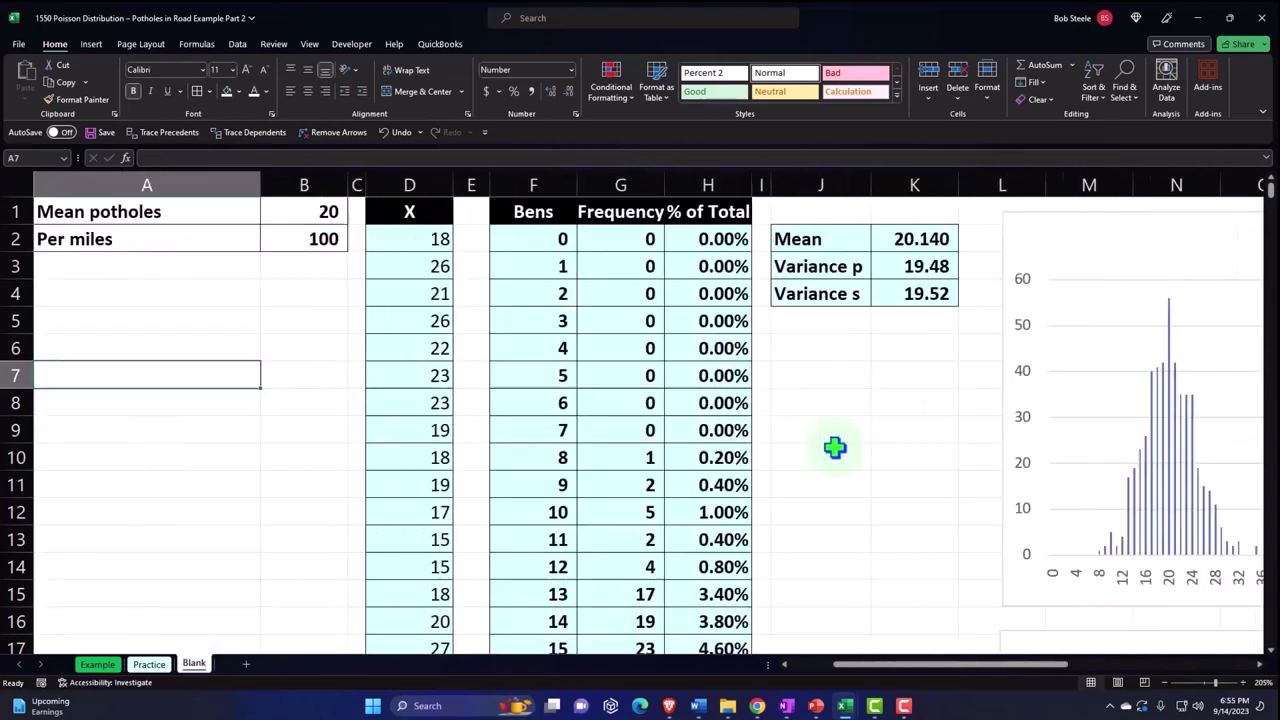
# Spell check the sheet from the start, changing every 'poholes' to 'potholes'.
pyautogui.click(272, 44)
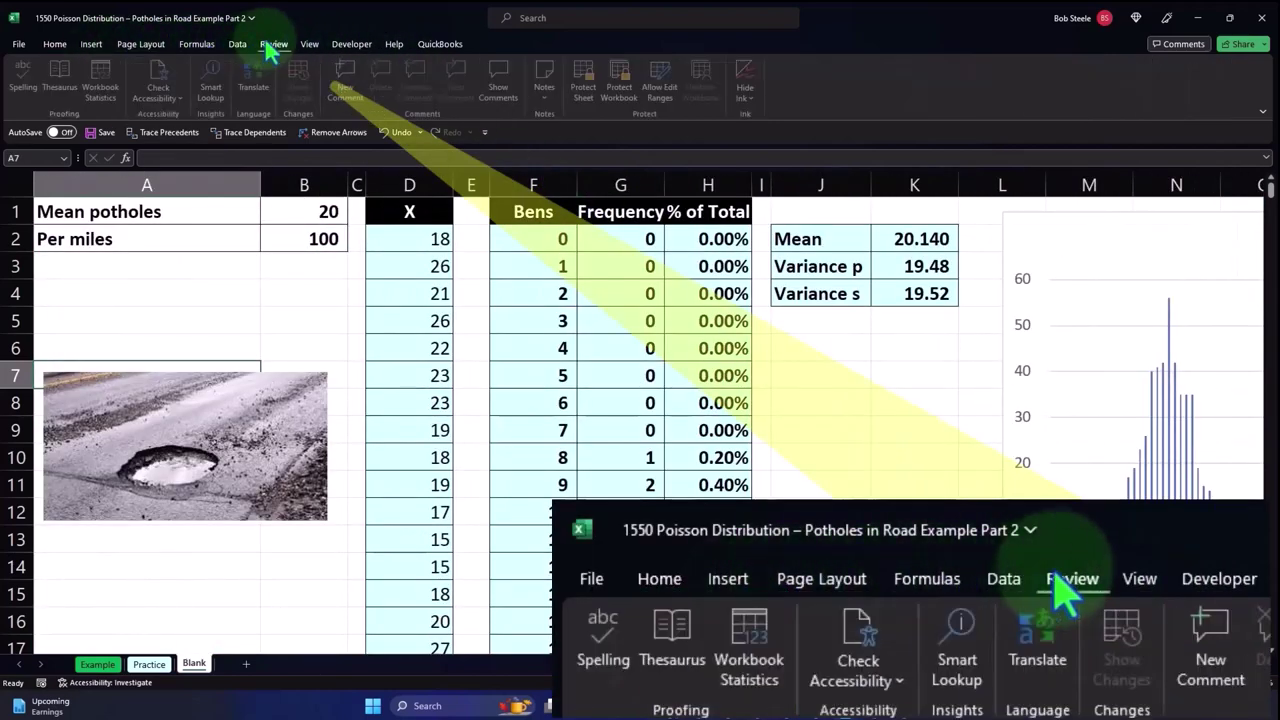
pyautogui.click(22, 88)
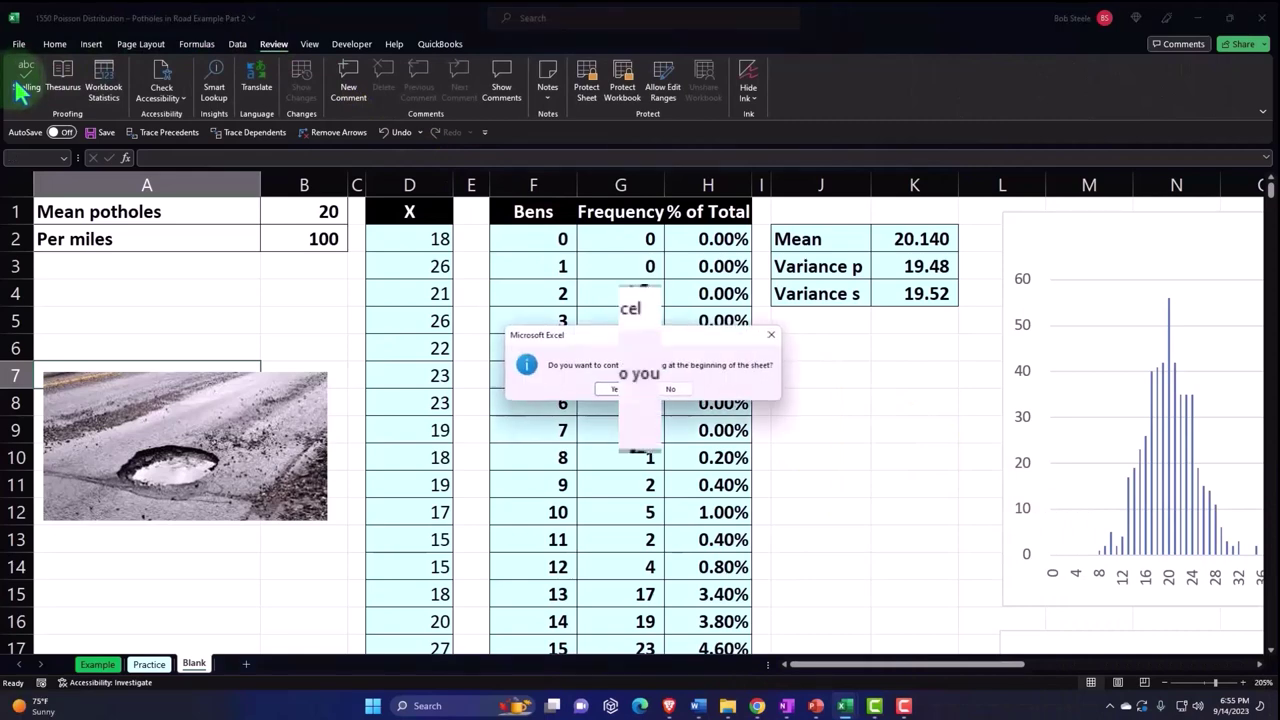
pyautogui.click(614, 392)
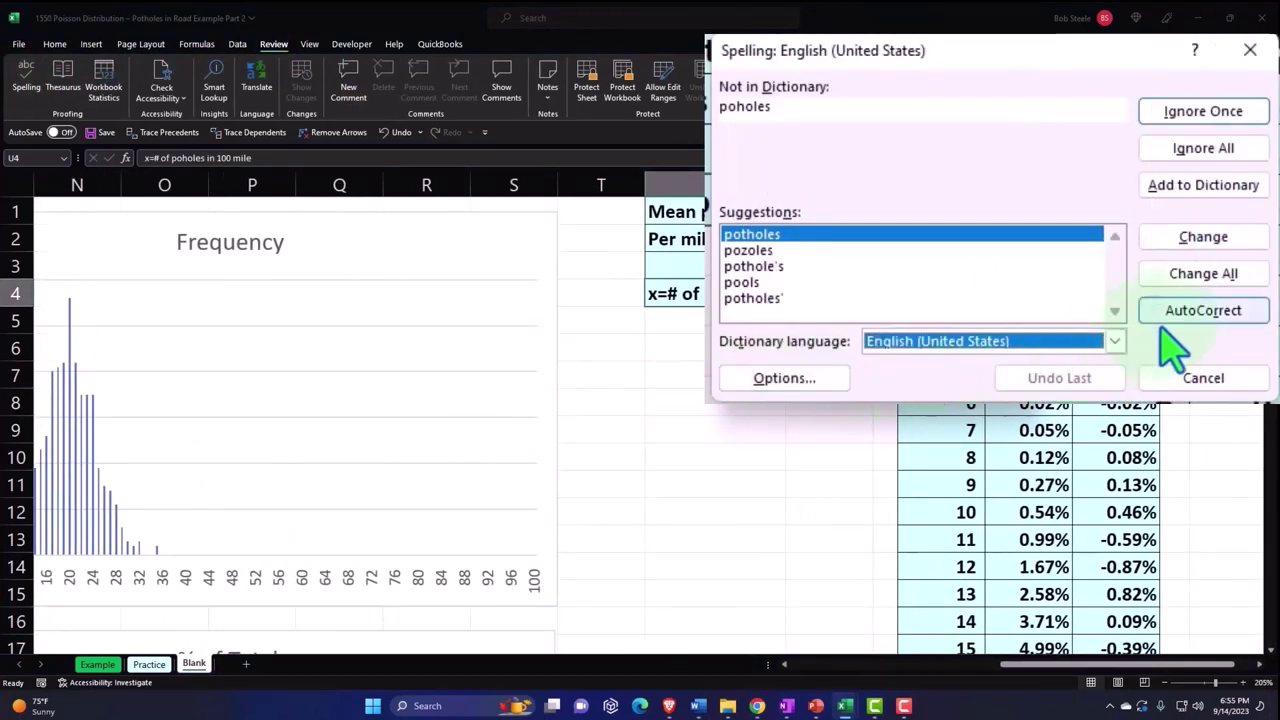
pyautogui.click(1203, 273)
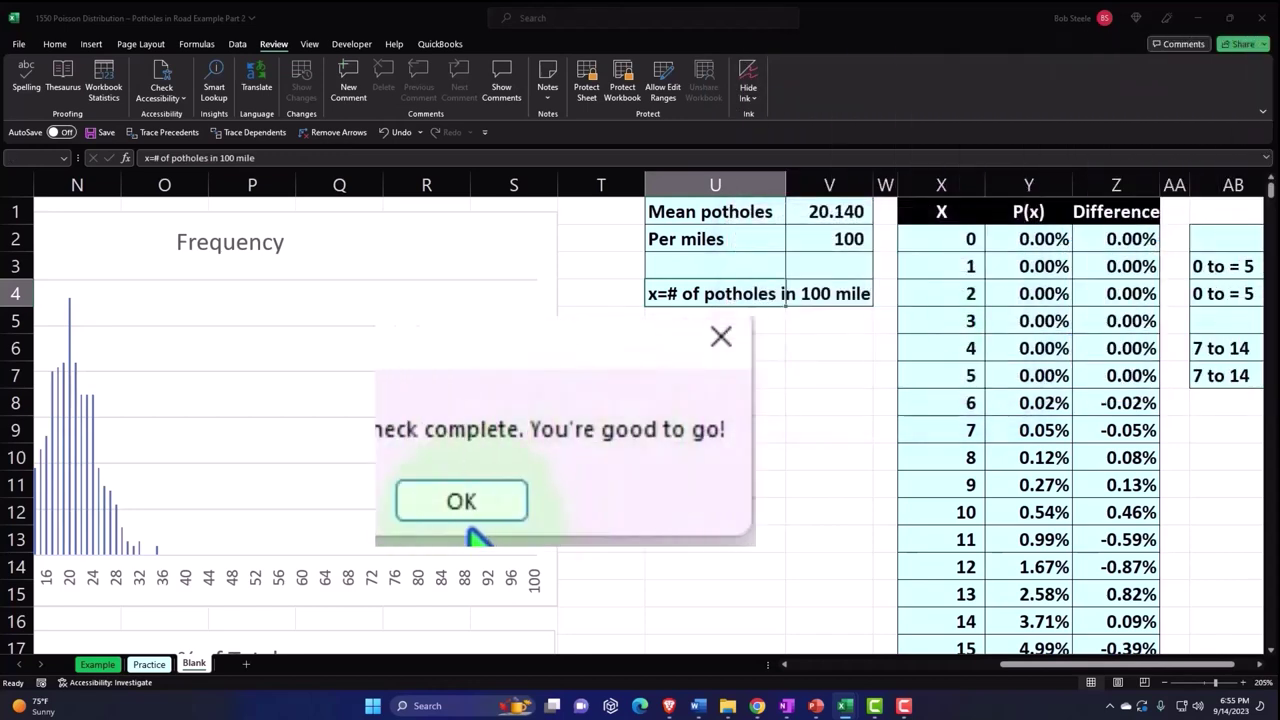
pyautogui.click(643, 388)
pyautogui.click(729, 371)
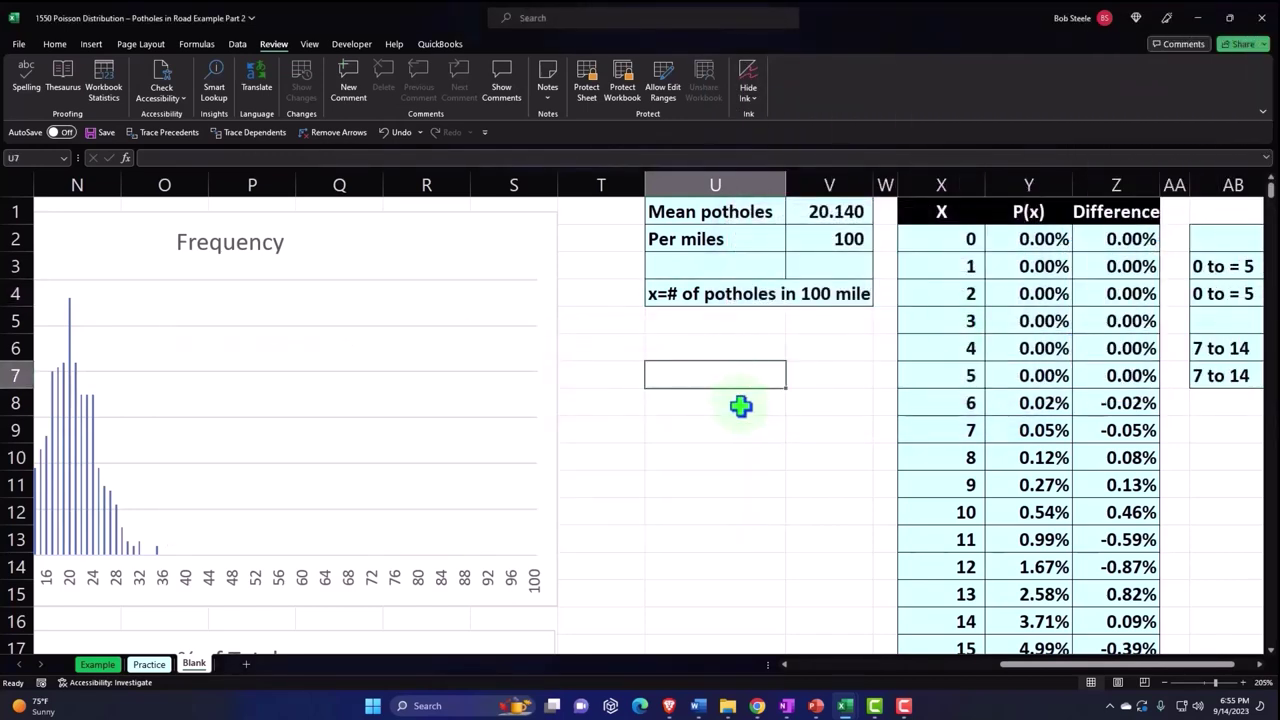